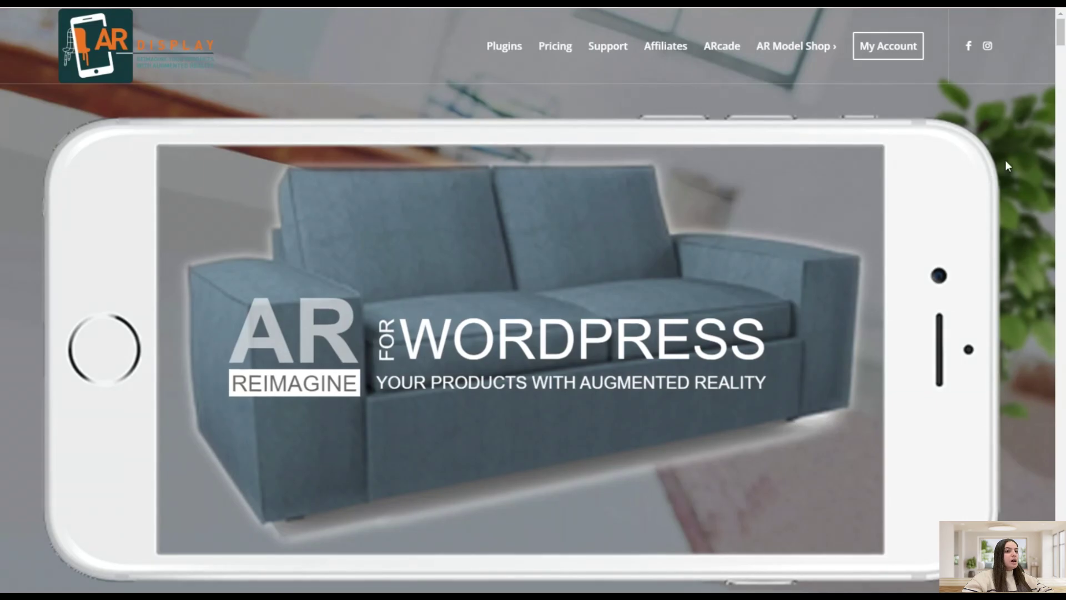
Scroll the AR Models list, then launch the external AR Model Shop storefront from its admin page
scroll(1011, 146, down, 4)
scroll(1010, 147, down, 10)
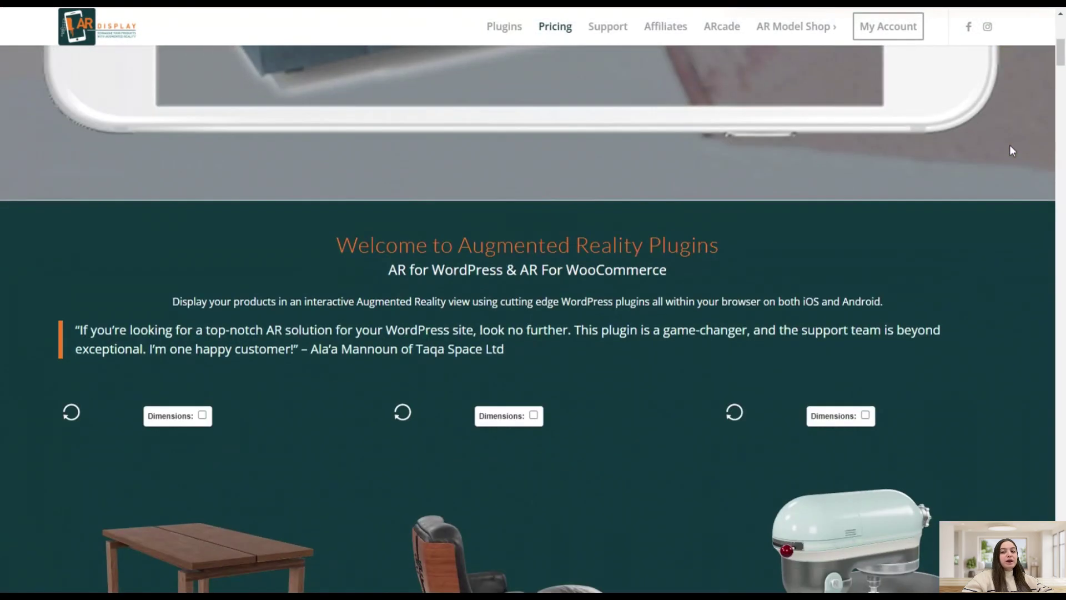
scroll(1010, 148, down, 8)
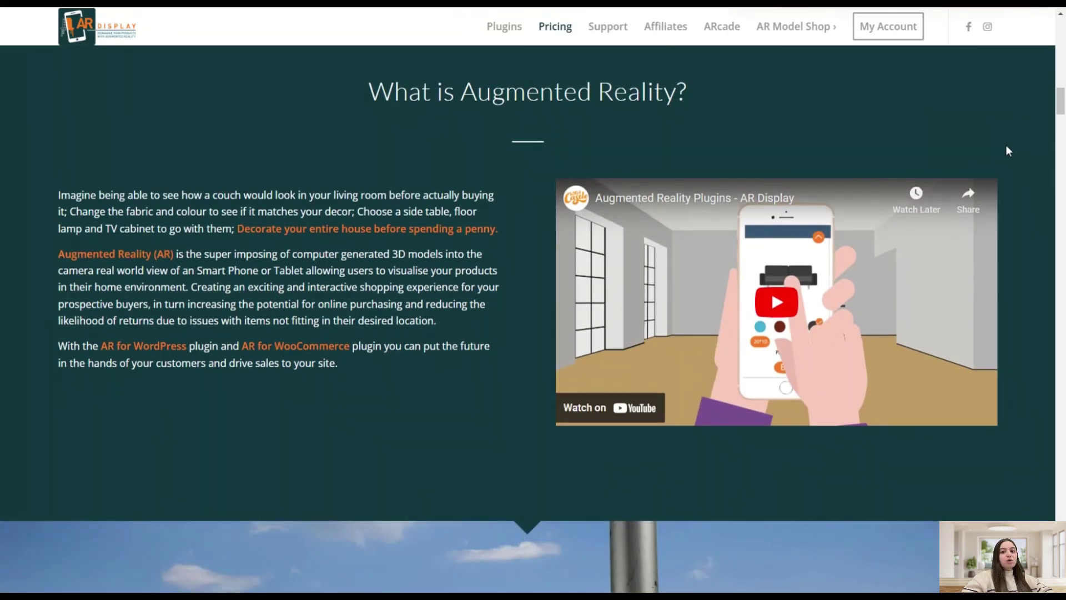
scroll(1006, 146, down, 9)
scroll(1005, 150, down, 6)
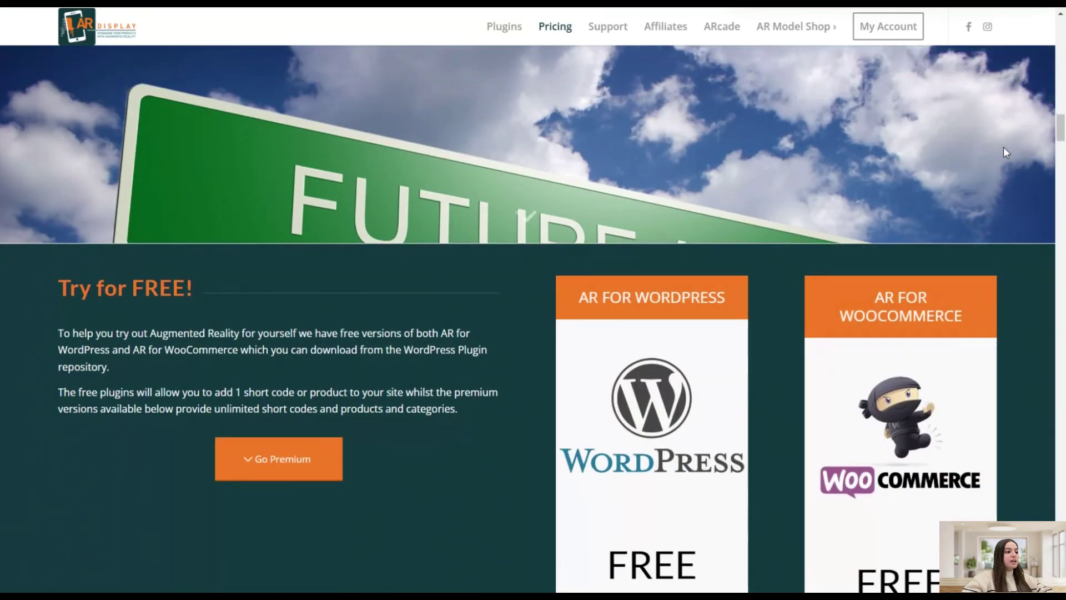
scroll(1004, 150, down, 2)
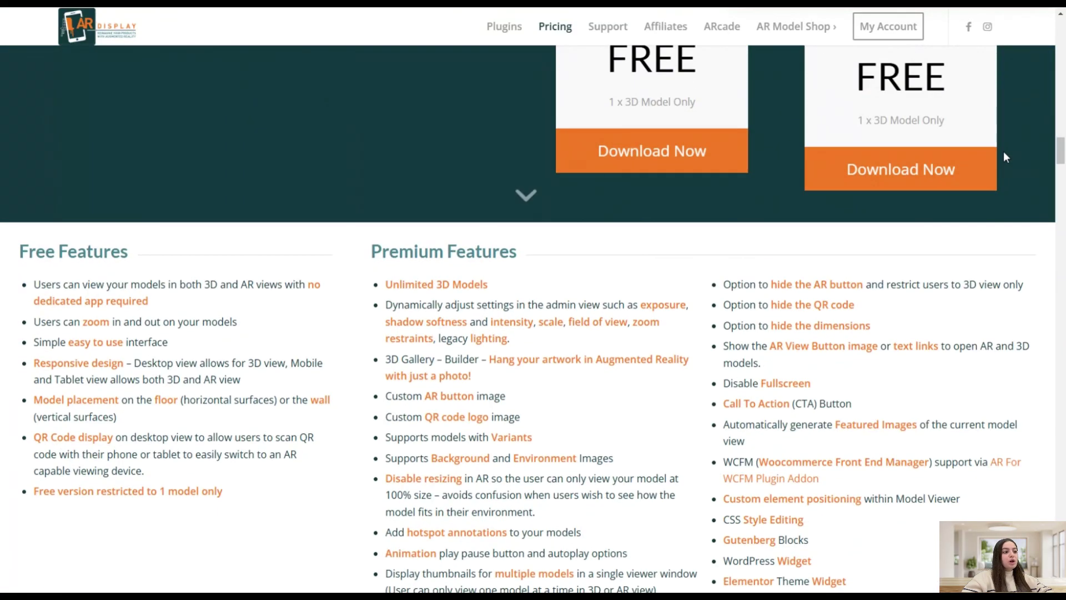
scroll(1005, 150, down, 8)
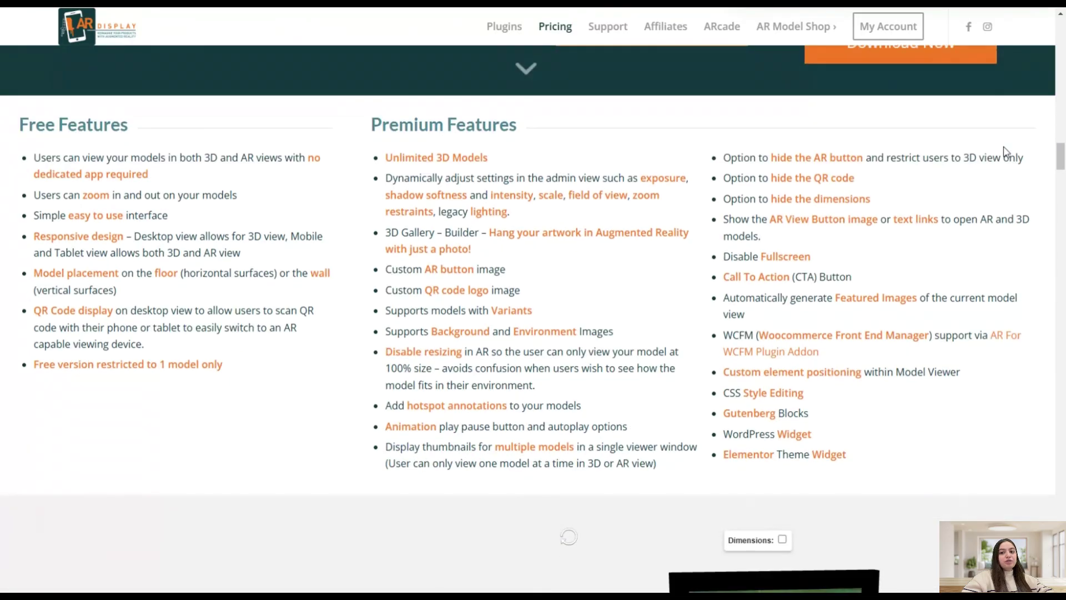
scroll(1006, 151, down, 3)
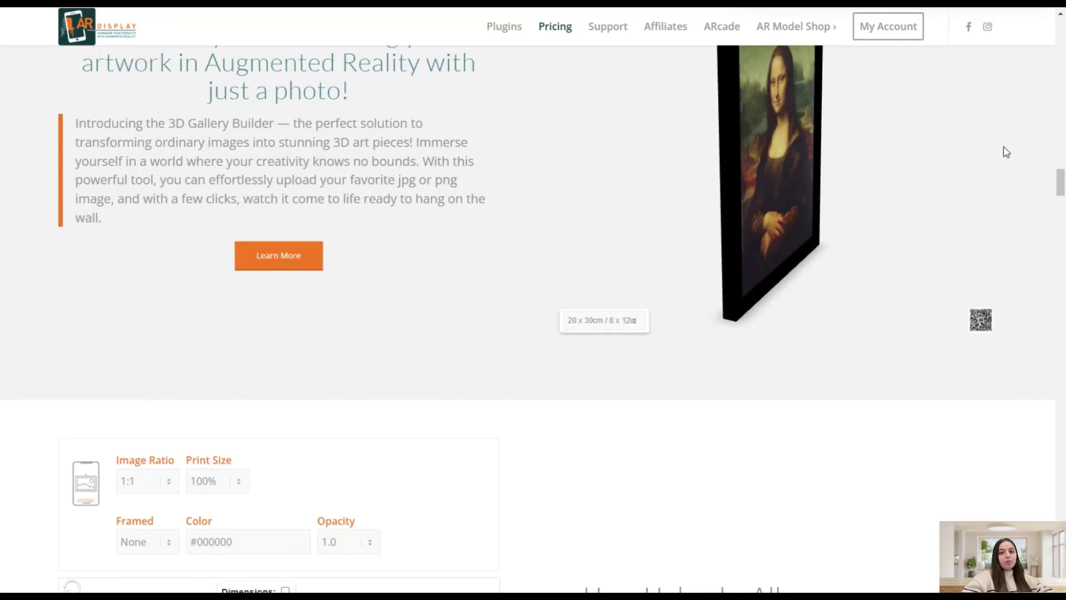
scroll(1006, 153, down, 4)
scroll(1007, 155, down, 10)
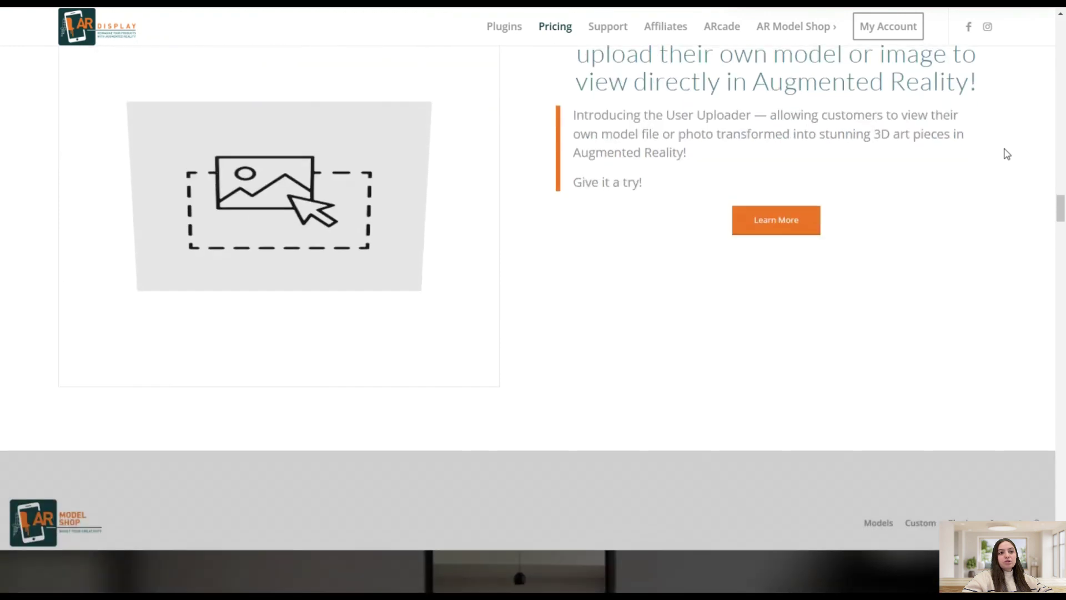
scroll(1006, 155, down, 5)
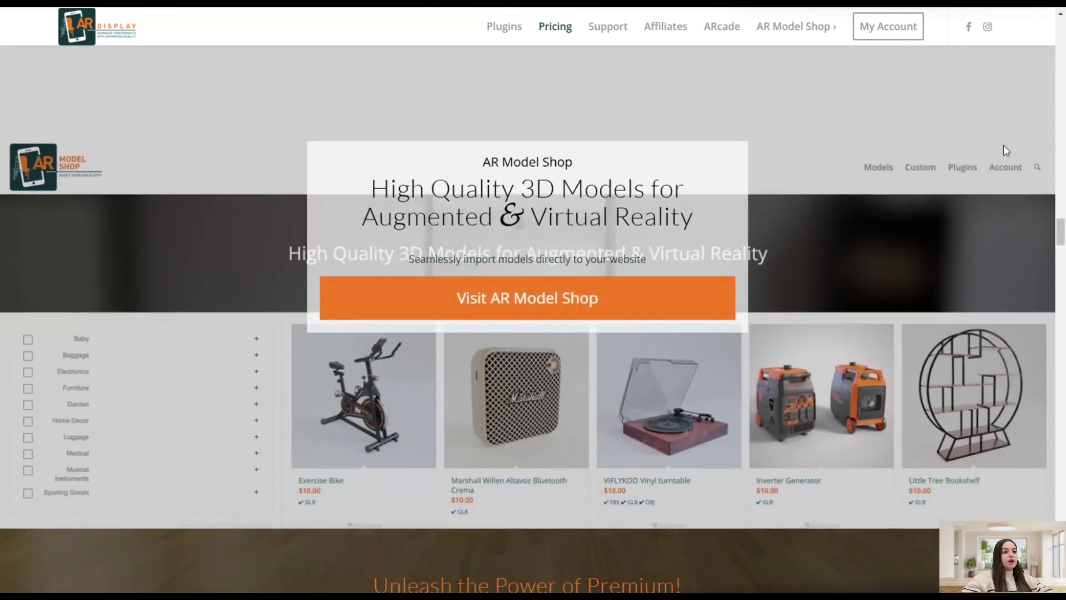
scroll(1004, 150, down, 11)
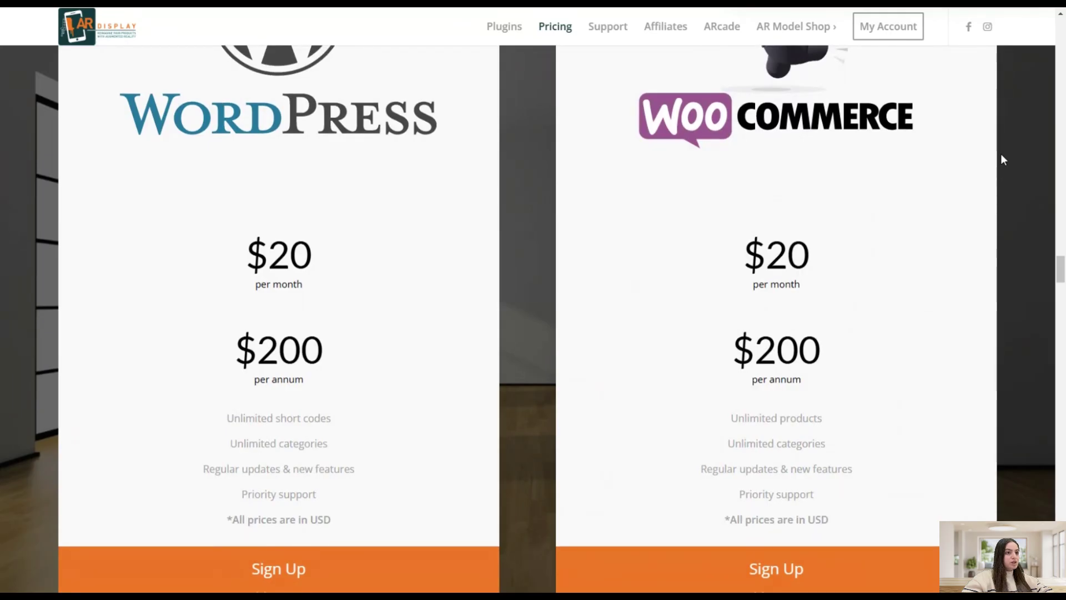
scroll(1002, 160, down, 7)
scroll(1004, 159, down, 14)
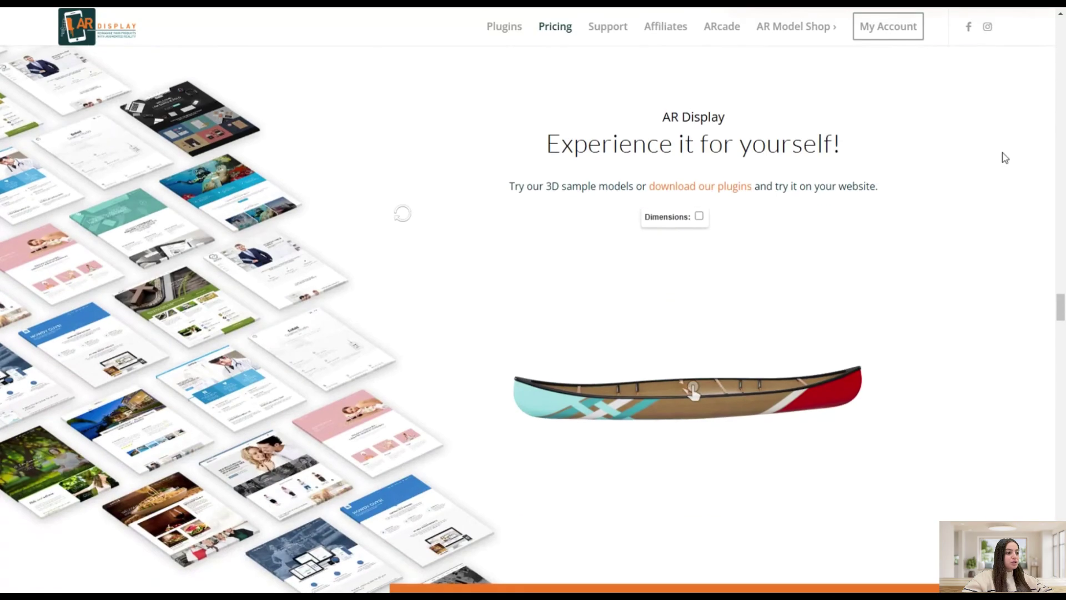
scroll(1004, 156, down, 10)
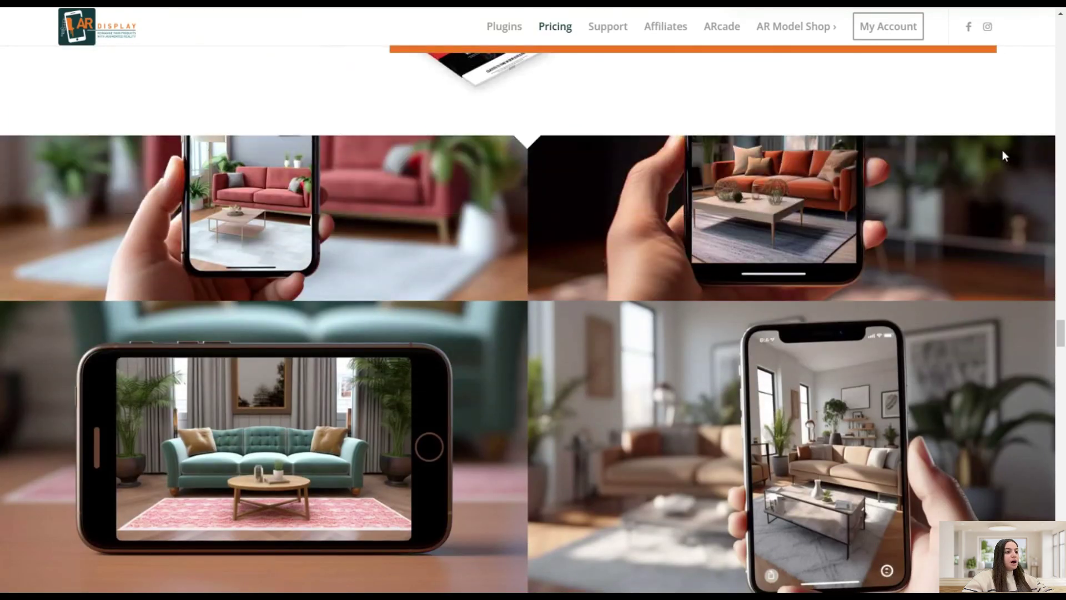
scroll(1004, 155, down, 4)
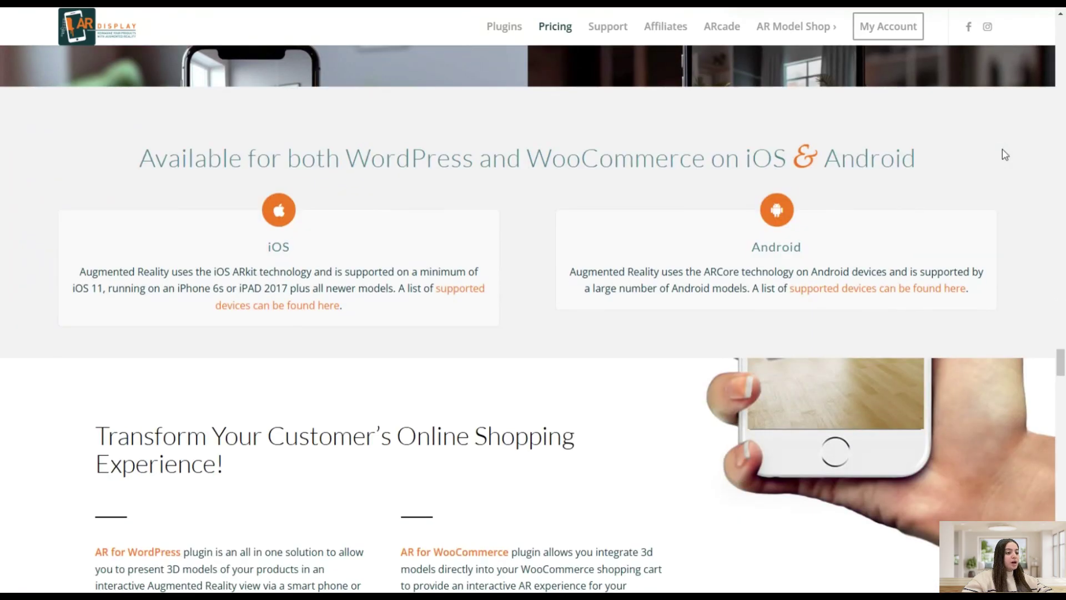
scroll(1002, 155, down, 7)
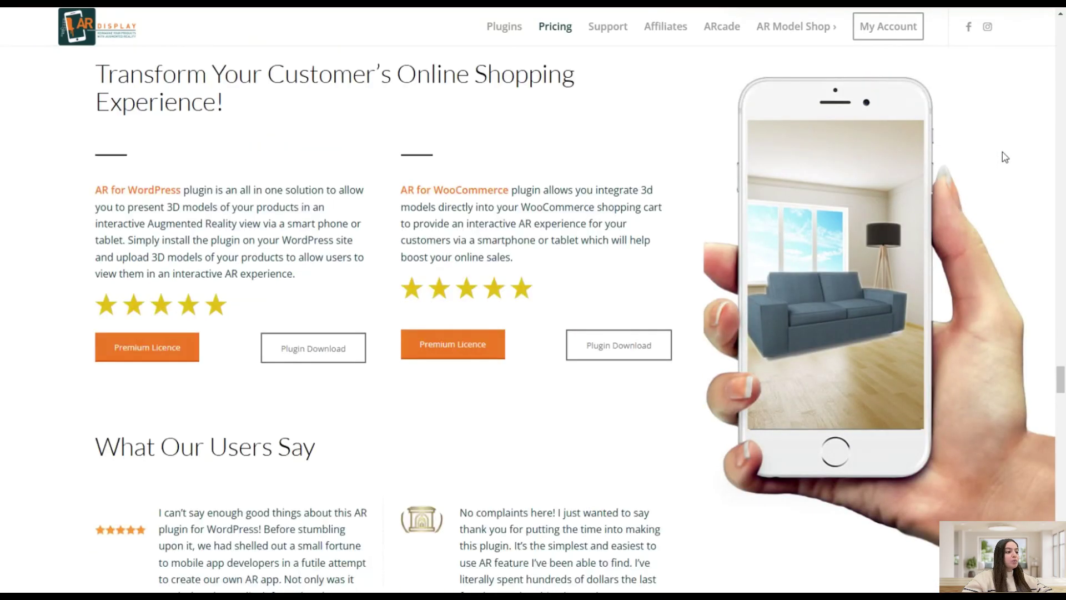
scroll(1003, 153, down, 2)
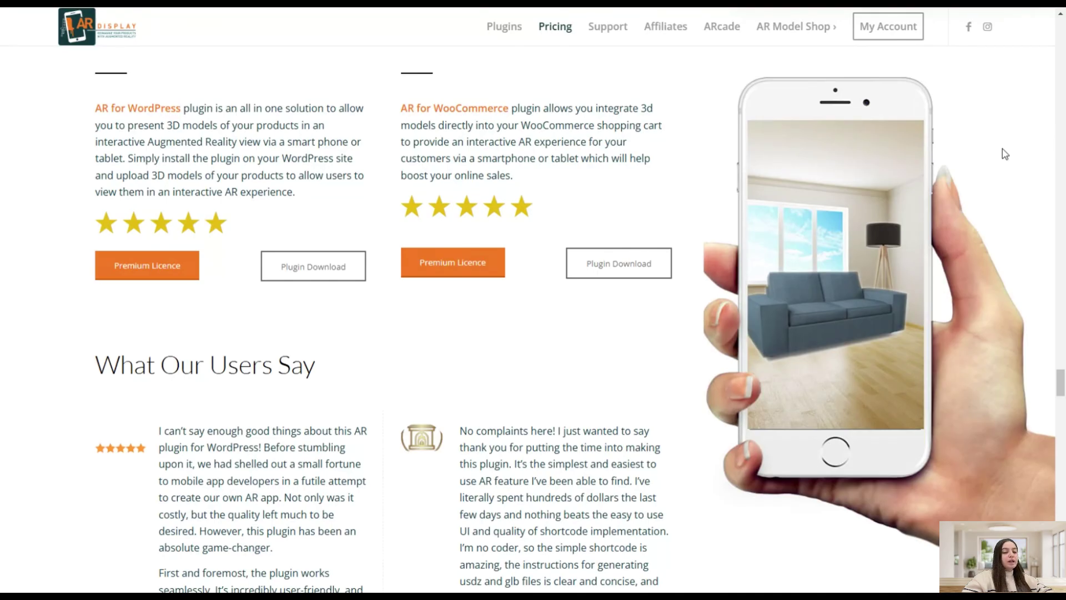
scroll(1003, 161, down, 15)
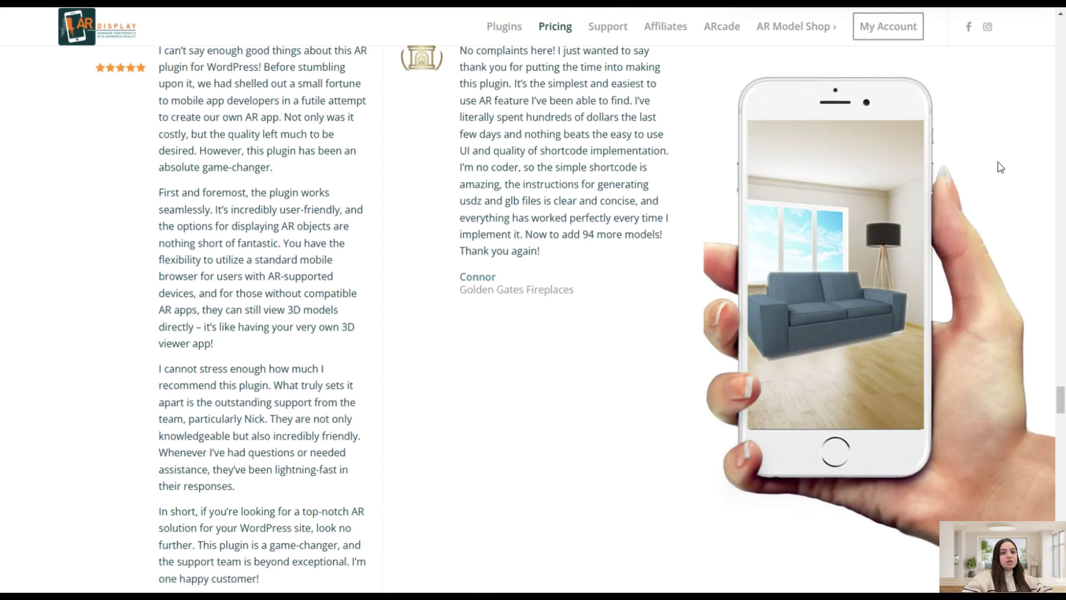
scroll(1002, 175, down, 18)
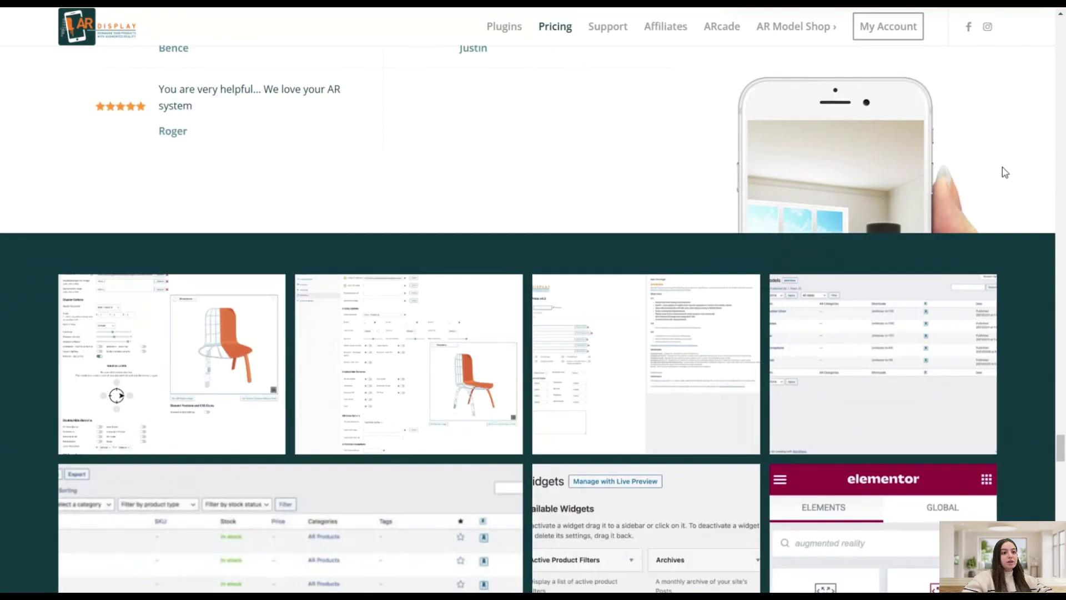
scroll(1014, 161, down, 10)
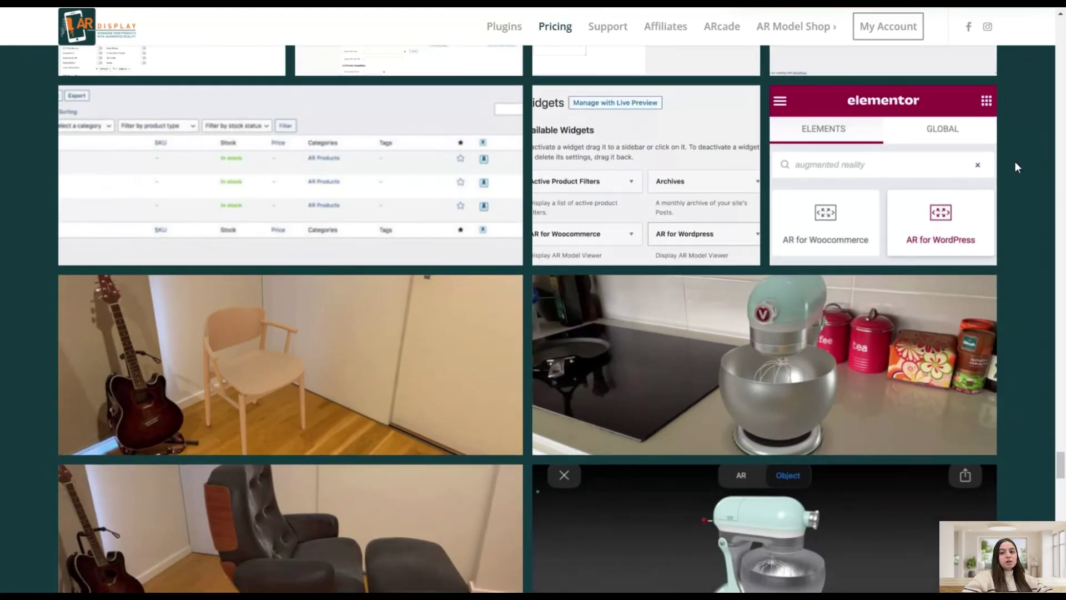
scroll(1017, 168, down, 10)
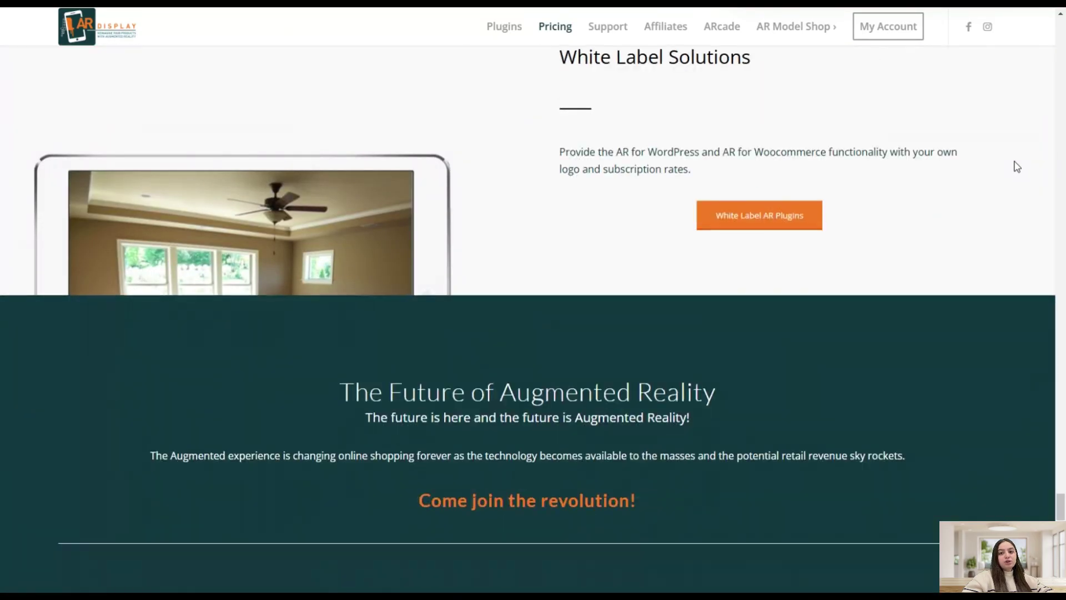
scroll(1016, 166, down, 6)
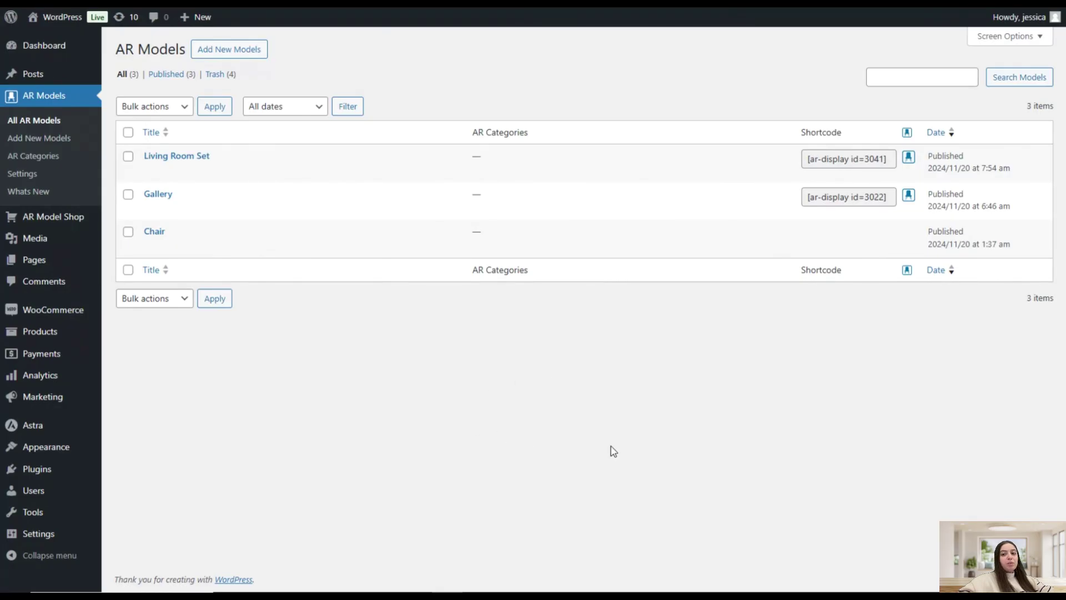
click(31, 218)
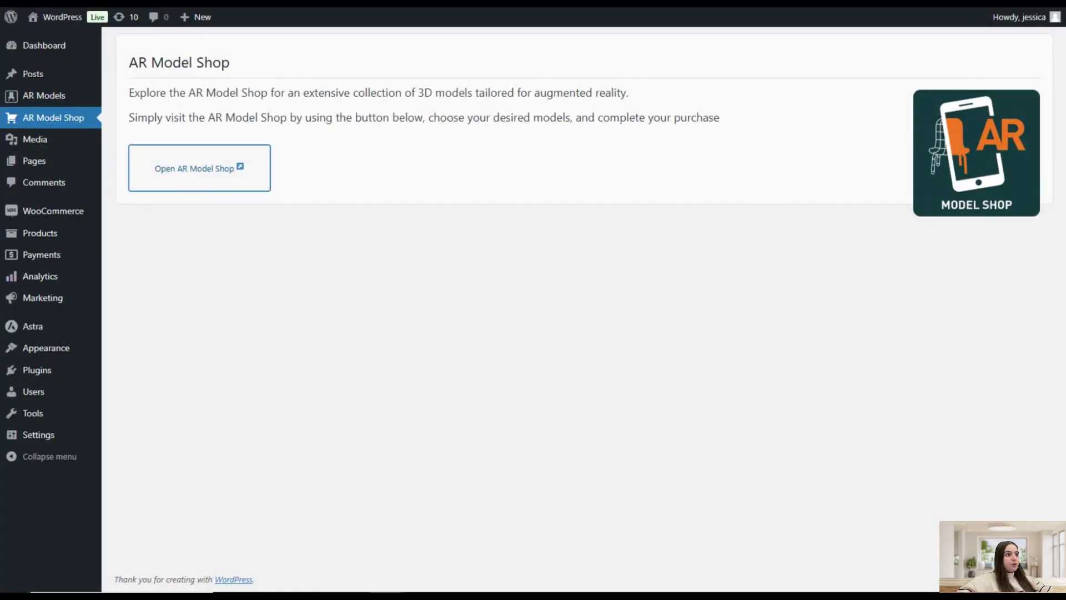
click(214, 178)
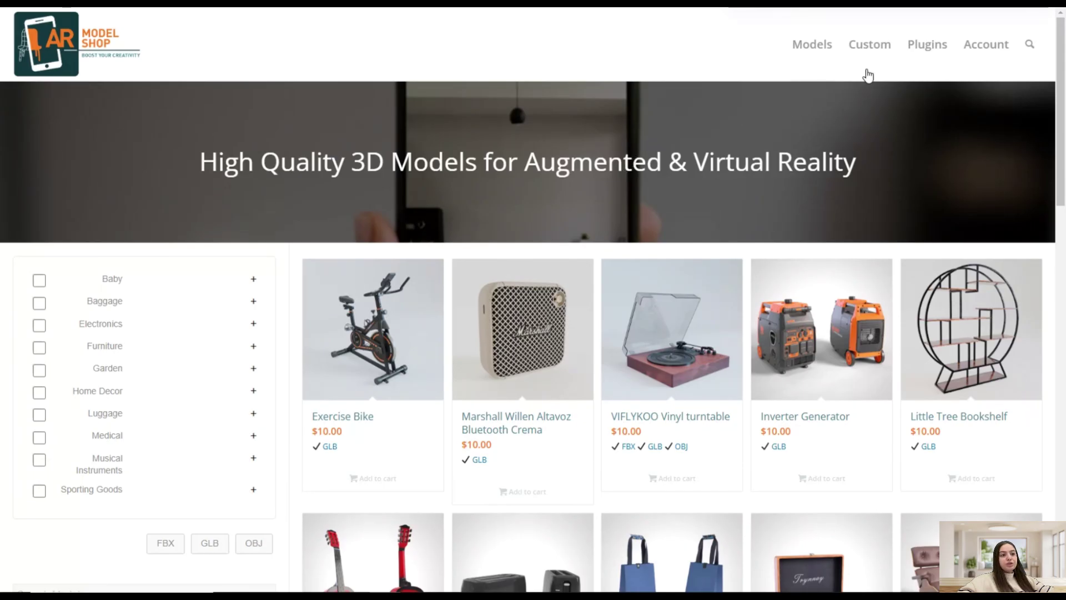
Filter the 3D model catalogue to Electronics and Furniture and browse the results
scroll(380, 268, down, 3)
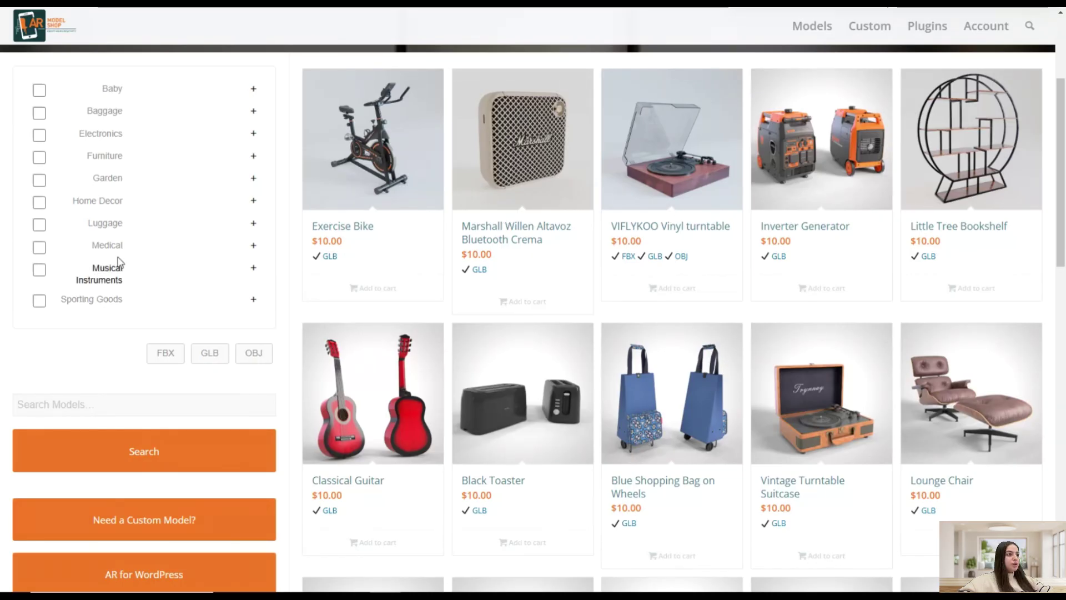
scroll(83, 262, up, 4)
scroll(161, 278, down, 2)
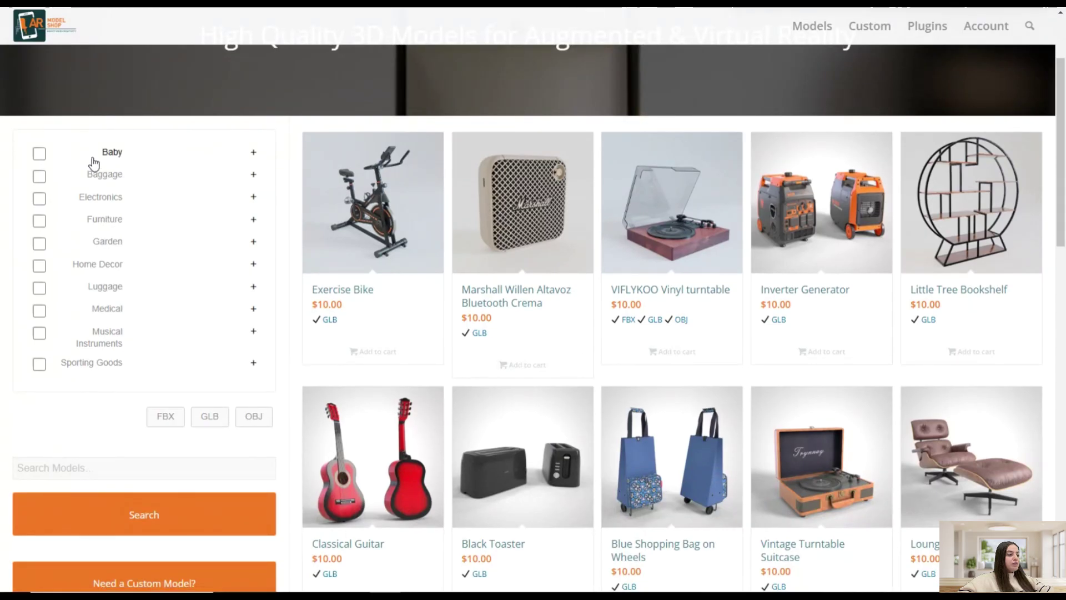
click(39, 199)
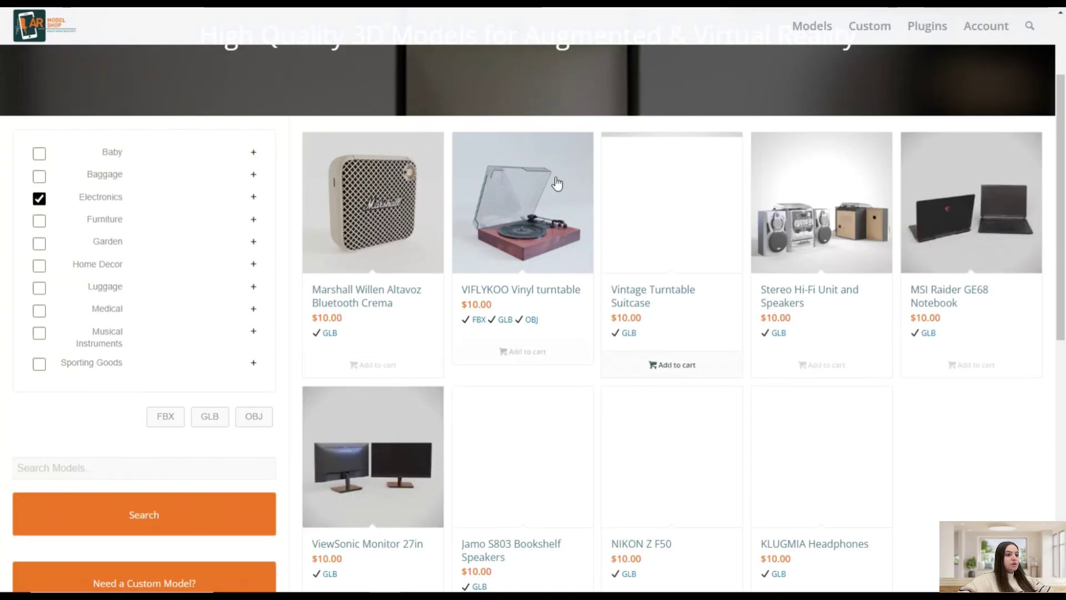
scroll(684, 198, down, 2)
scroll(676, 227, up, 2)
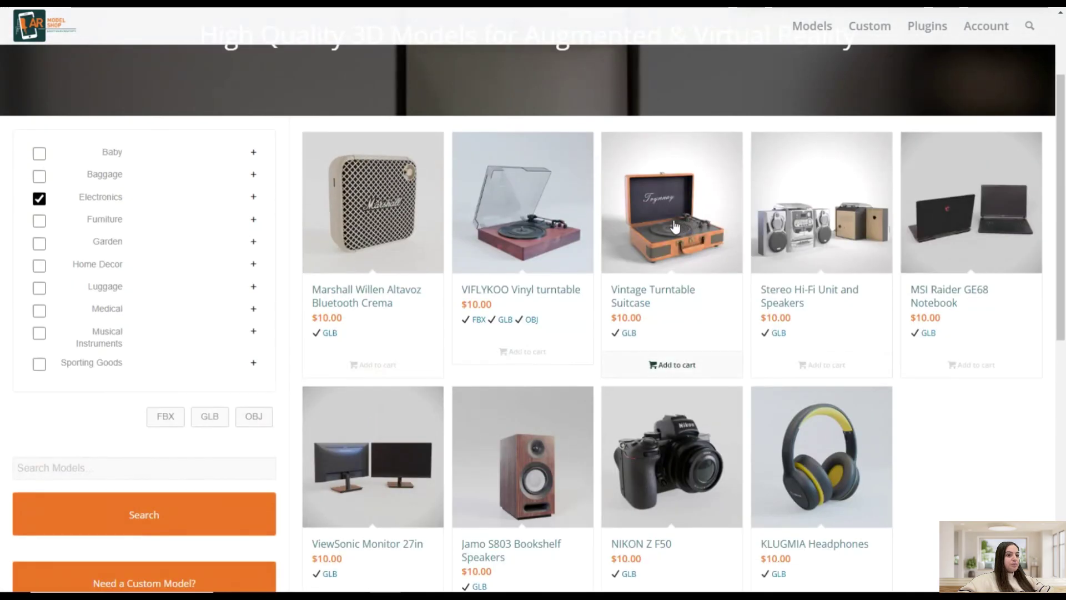
scroll(675, 227, up, 2)
scroll(637, 230, down, 2)
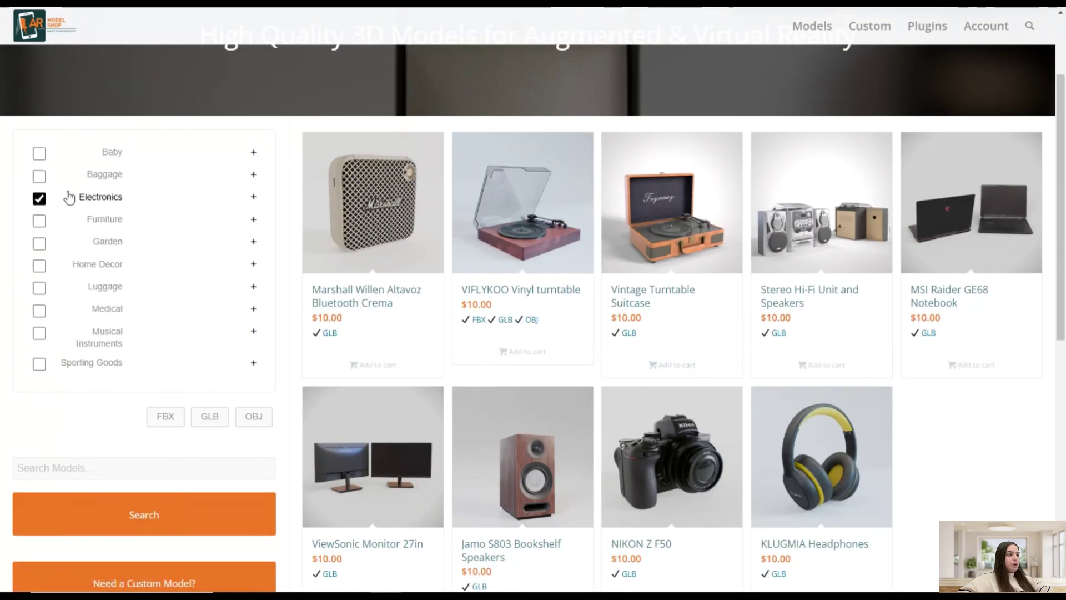
click(37, 223)
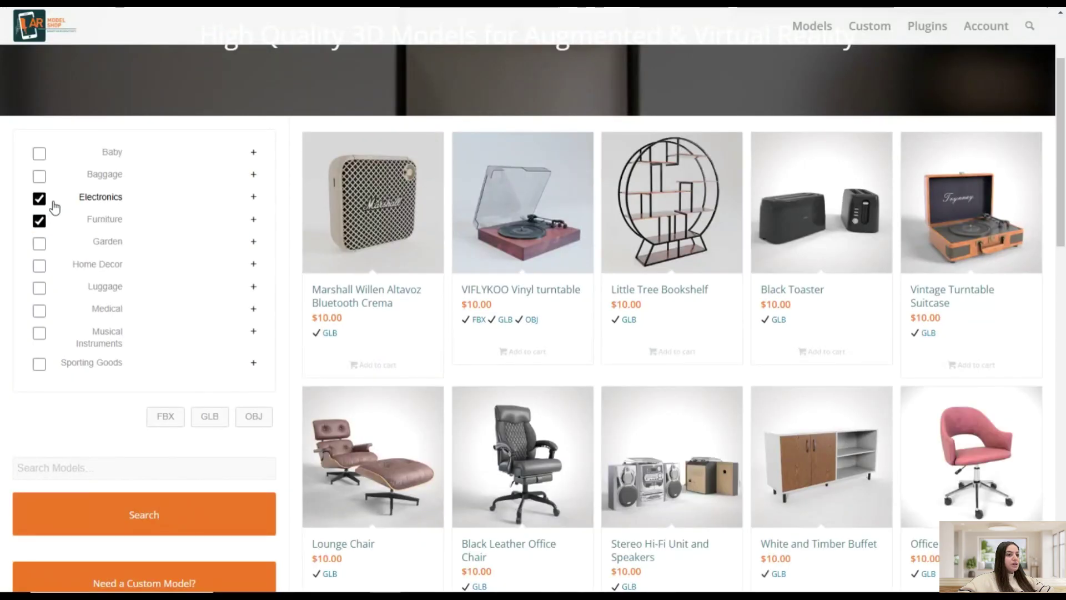
scroll(447, 274, down, 2)
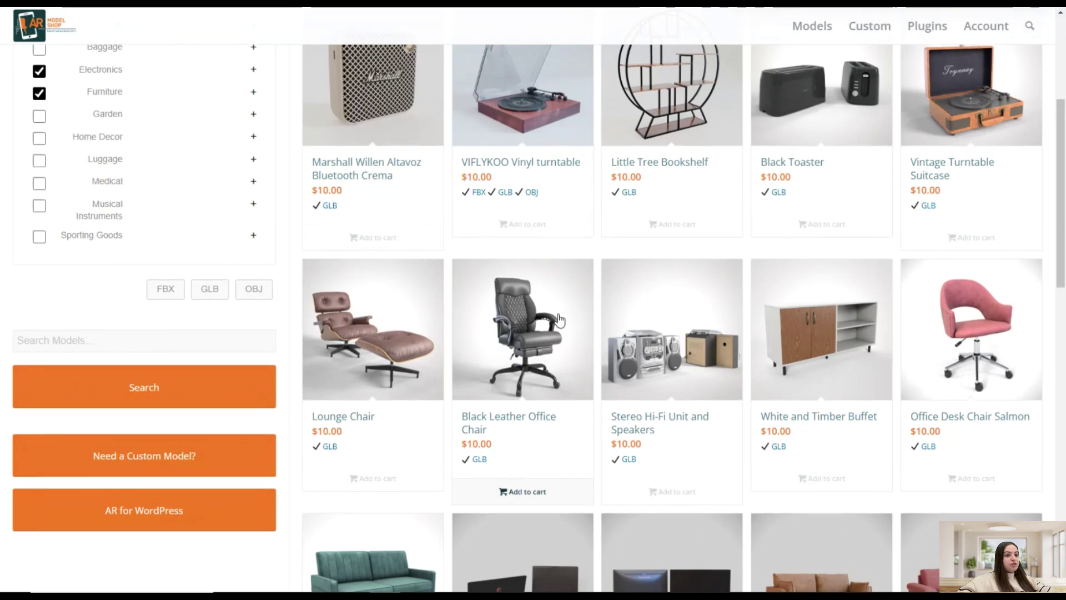
scroll(500, 300, down, 3)
scroll(784, 235, down, 1)
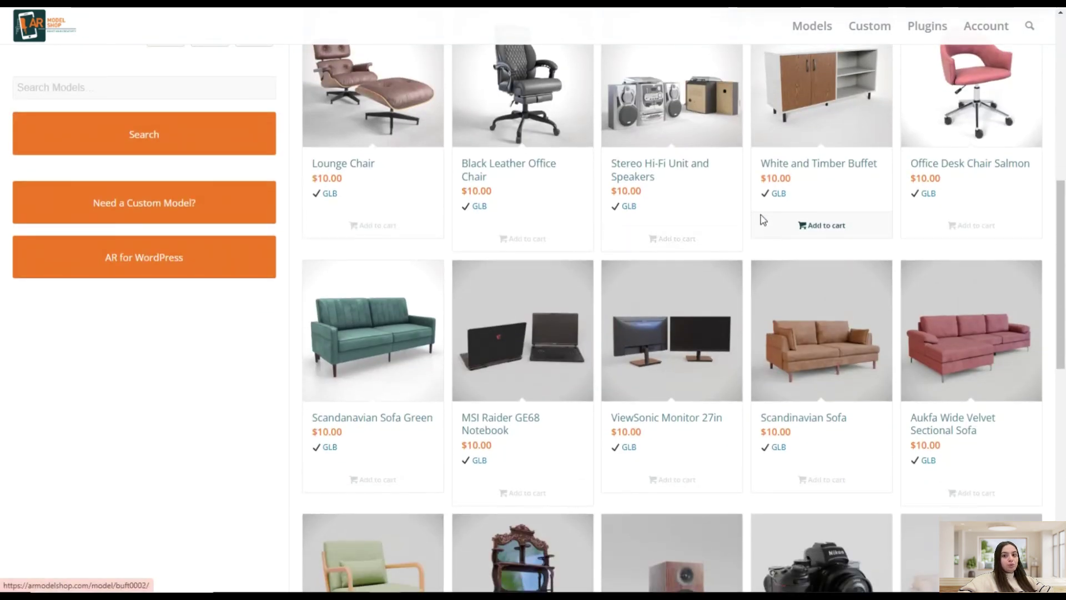
scroll(777, 225, down, 6)
scroll(761, 222, up, 11)
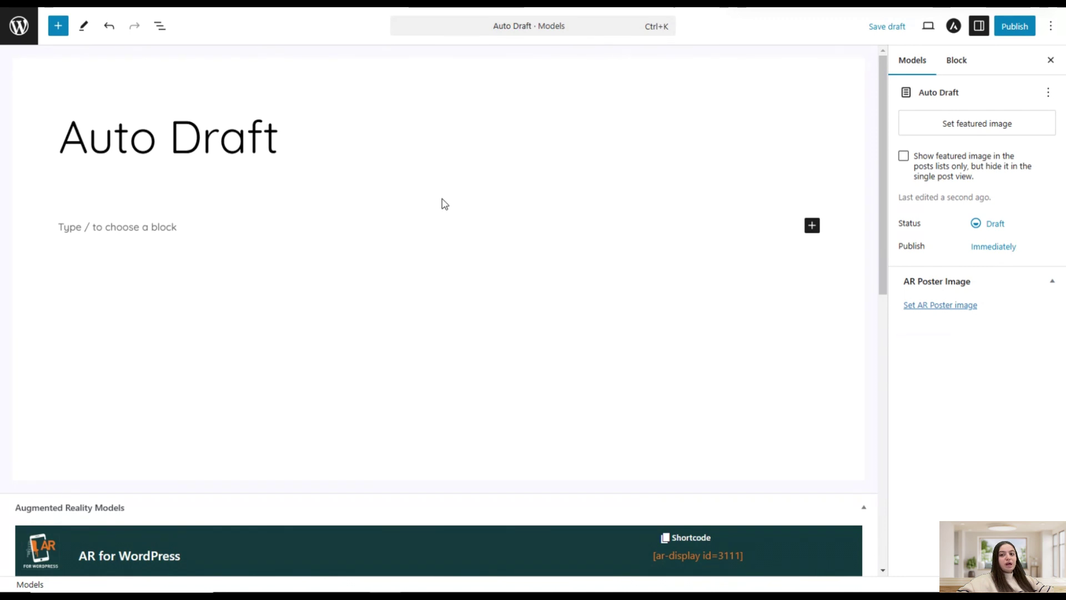
Scroll through the new Auto Draft's AR for WordPress panel with its empty GLTF/GLB and USDZ fields
scroll(464, 183, down, 1)
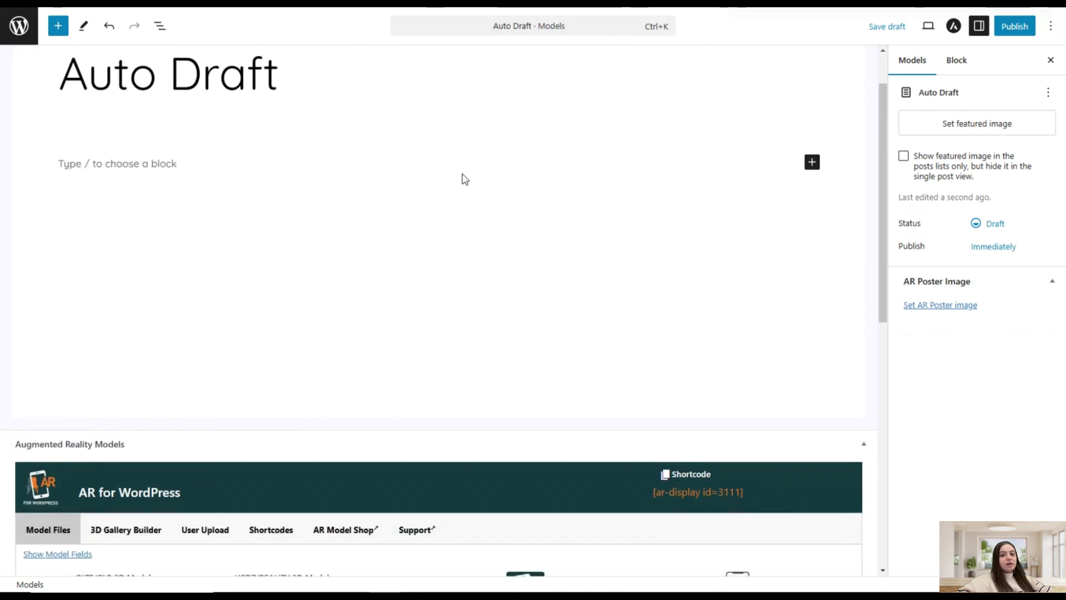
scroll(469, 170, down, 2)
scroll(471, 175, down, 1)
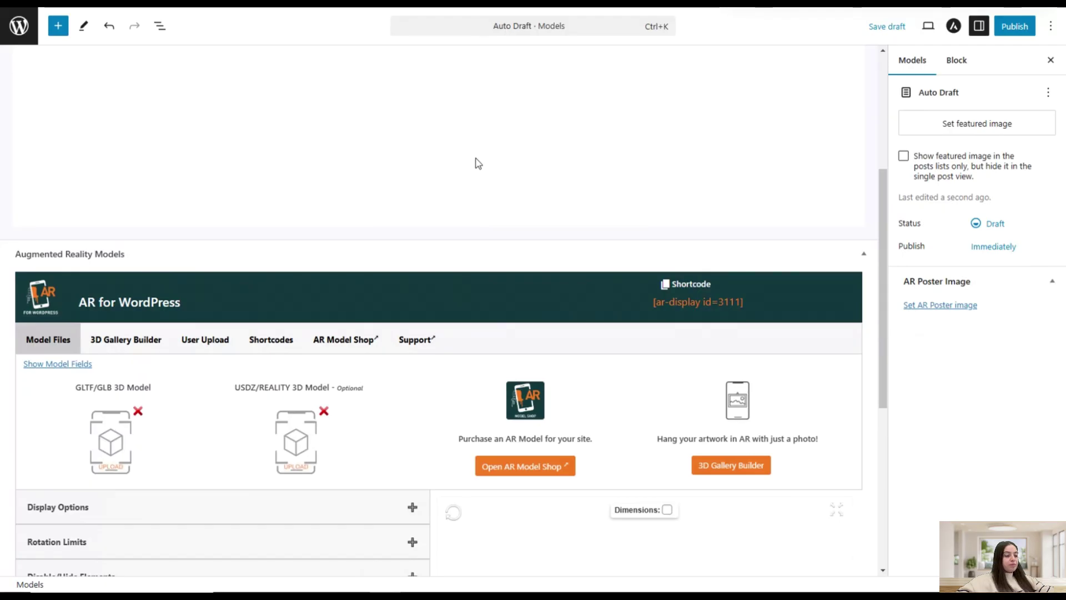
scroll(475, 162, up, 3)
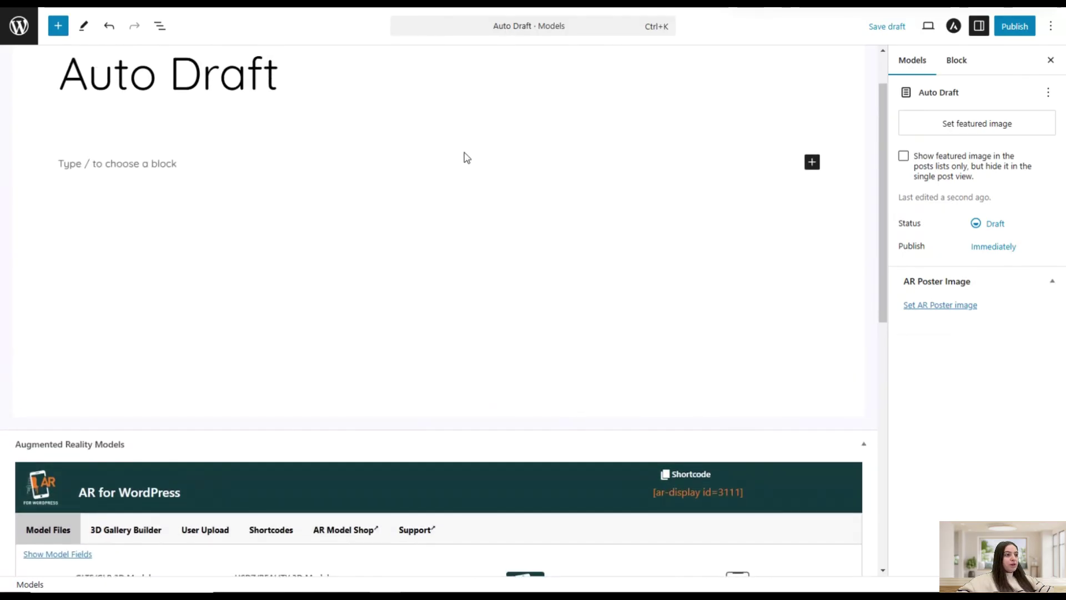
scroll(464, 157, up, 1)
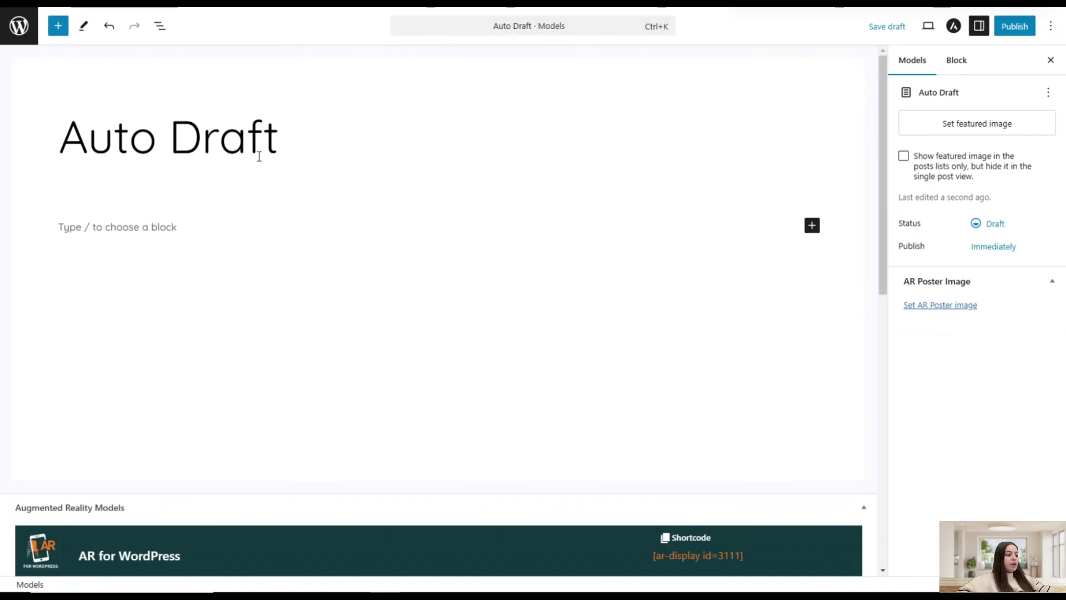
Replace the 'Auto Draft' title with 'Wooden Chair' and scroll down to the AR panel
click(276, 137)
key(ctrl+a)
text(W)
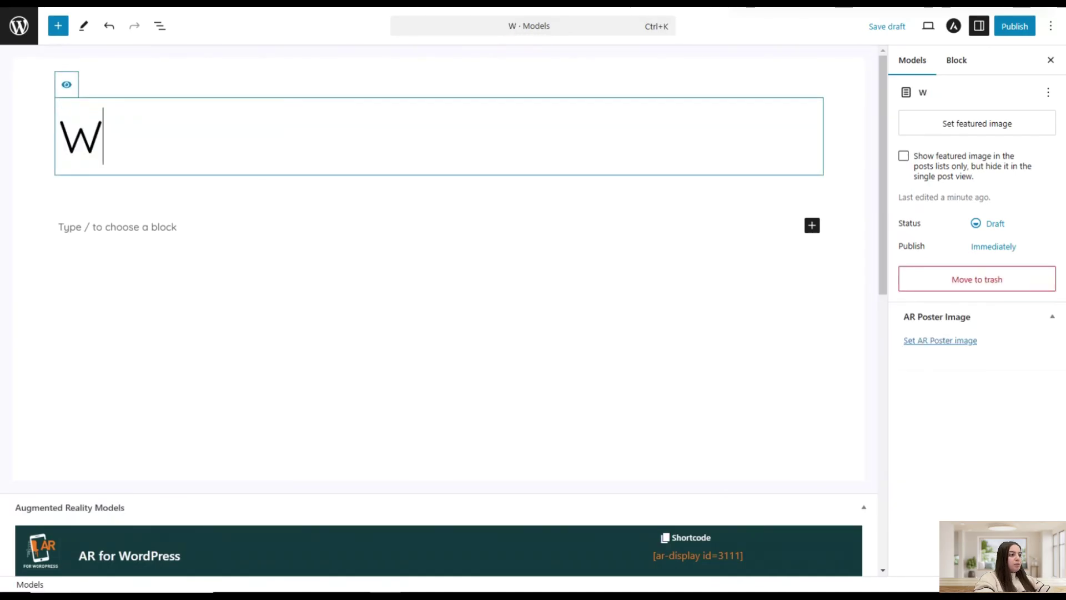
text(oode)
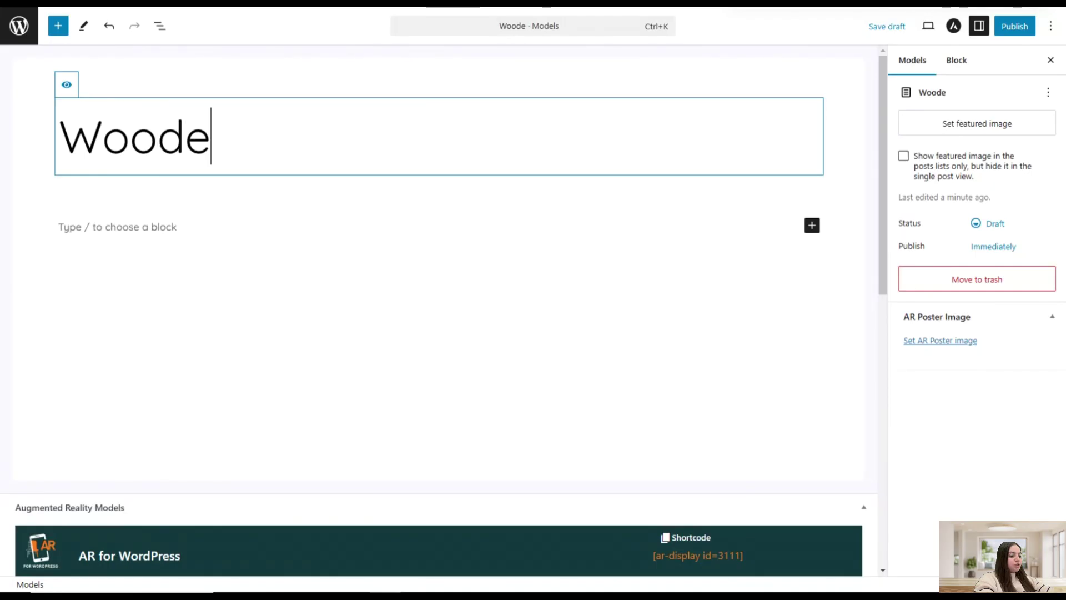
text(n Chair)
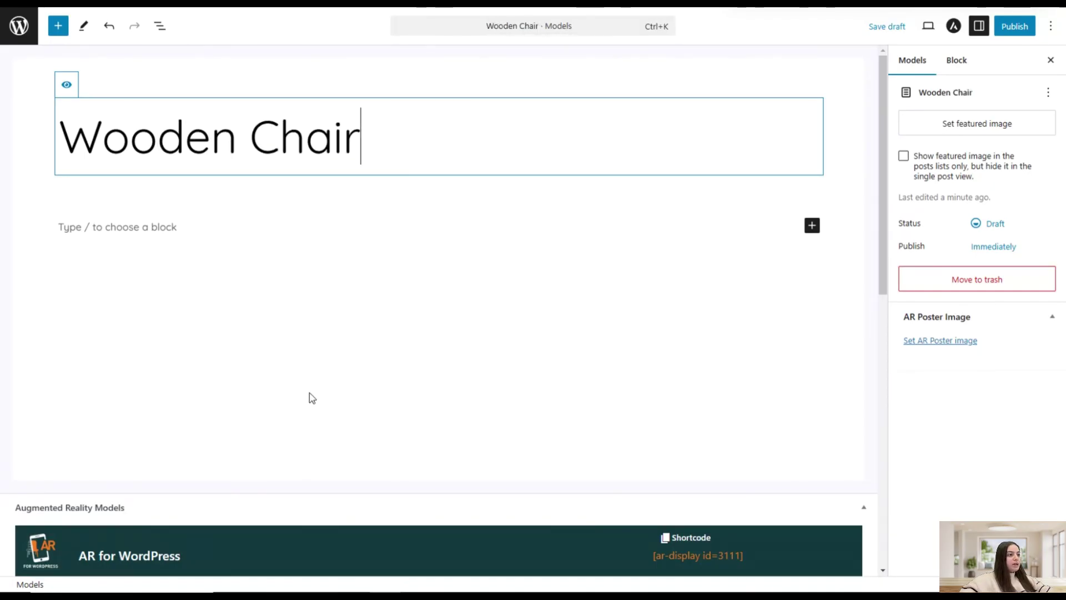
scroll(294, 389, down, 6)
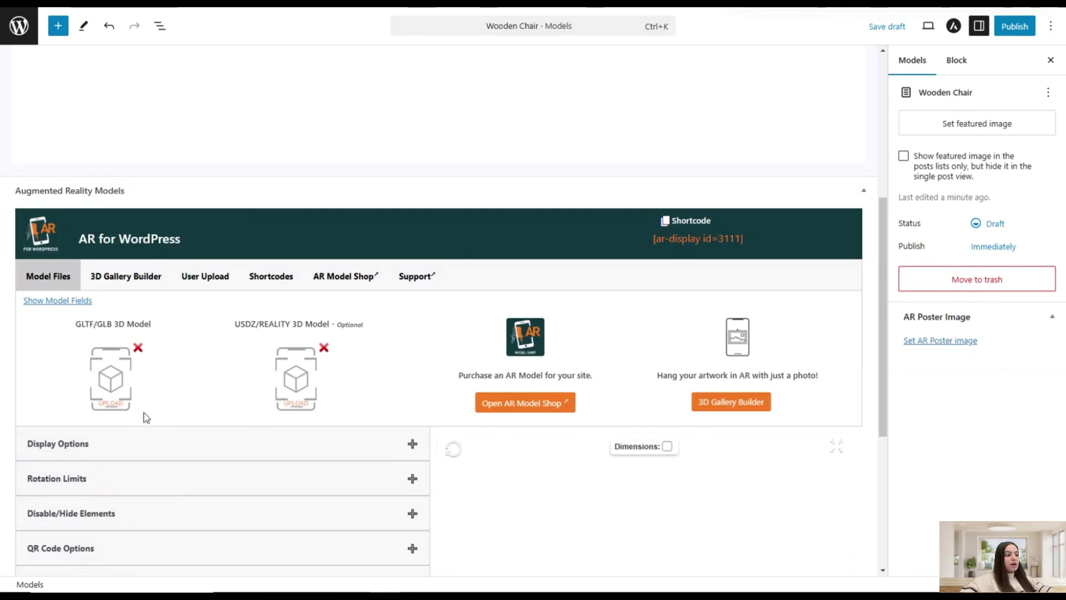
scroll(264, 435, down, 1)
scroll(607, 443, down, 2)
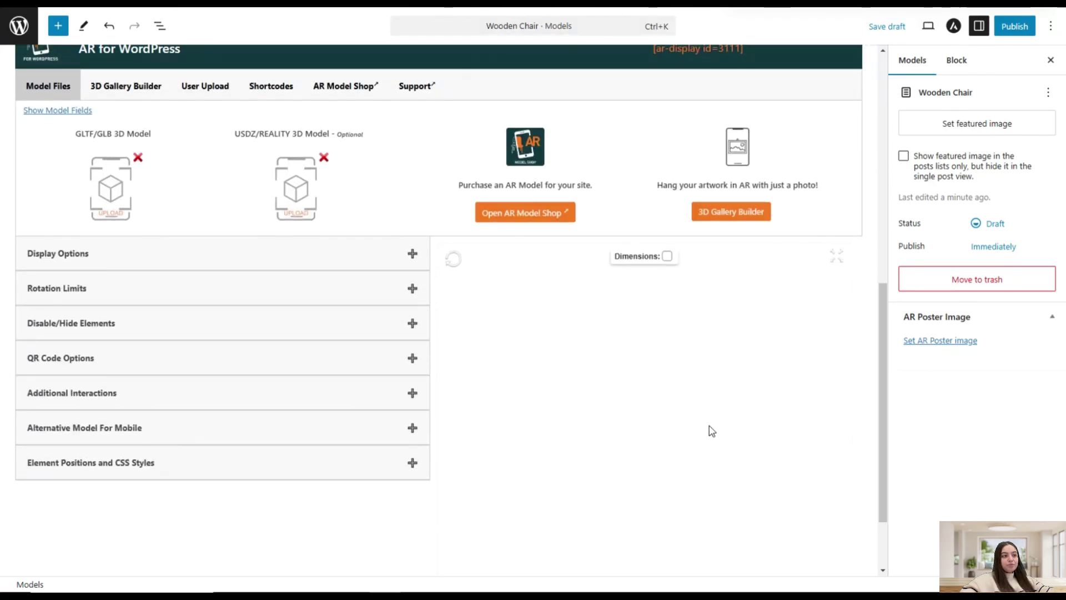
scroll(564, 221, up, 8)
scroll(564, 236, down, 6)
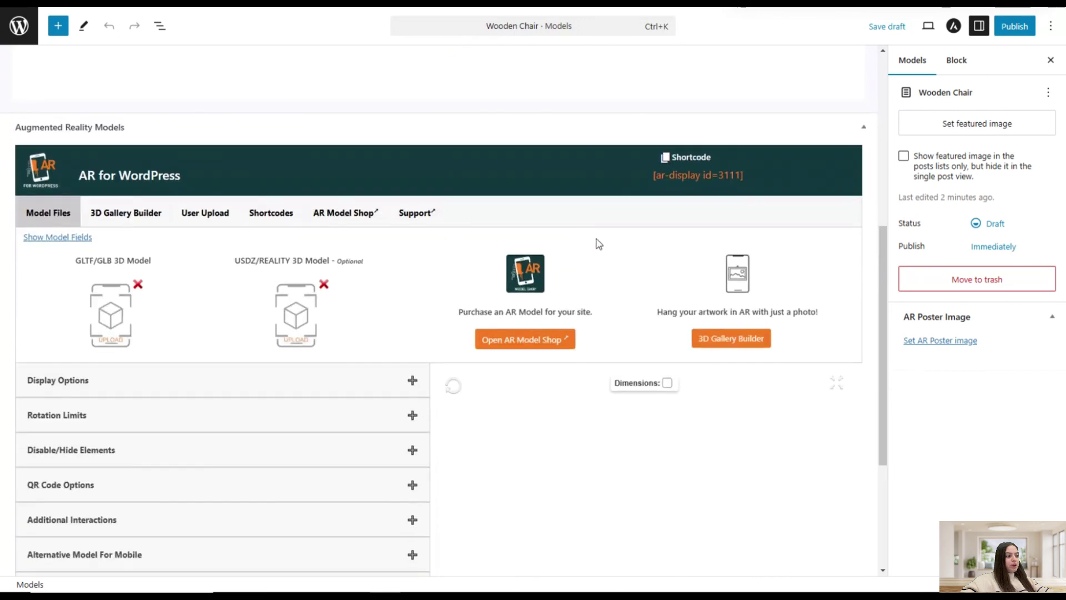
Upload Beech Chair.glb and select Beech-Chair-1.glb as the GLTF/GLB model
click(127, 321)
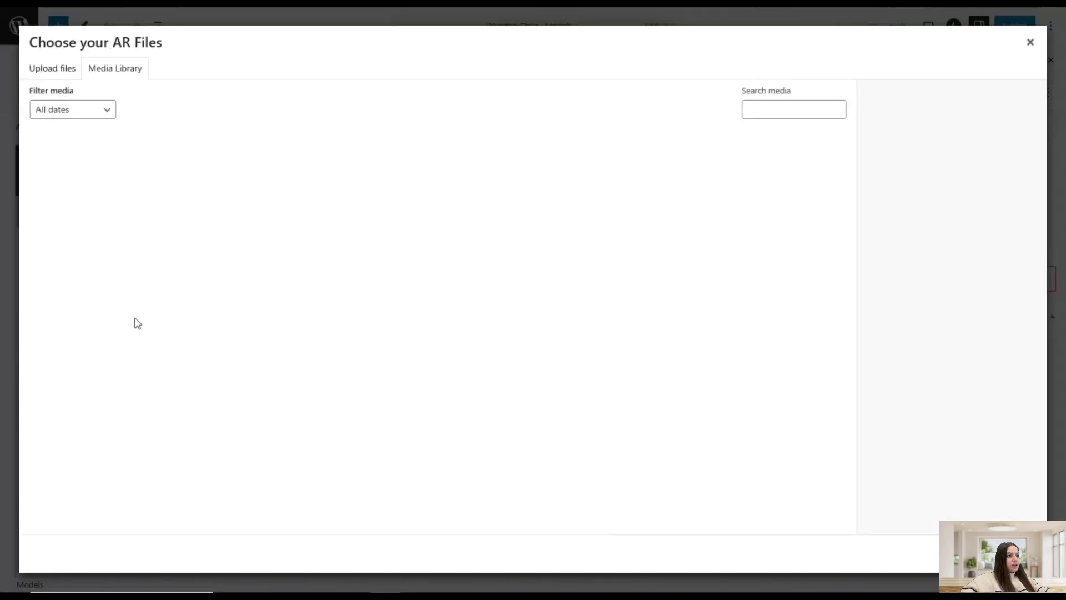
click(53, 69)
click(528, 284)
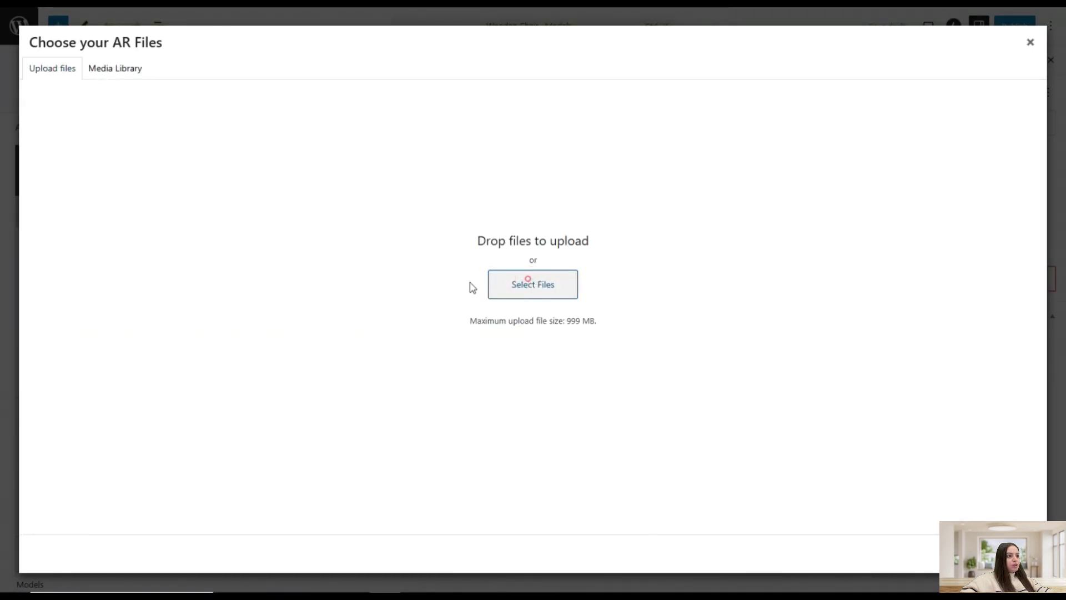
click(148, 55)
click(425, 263)
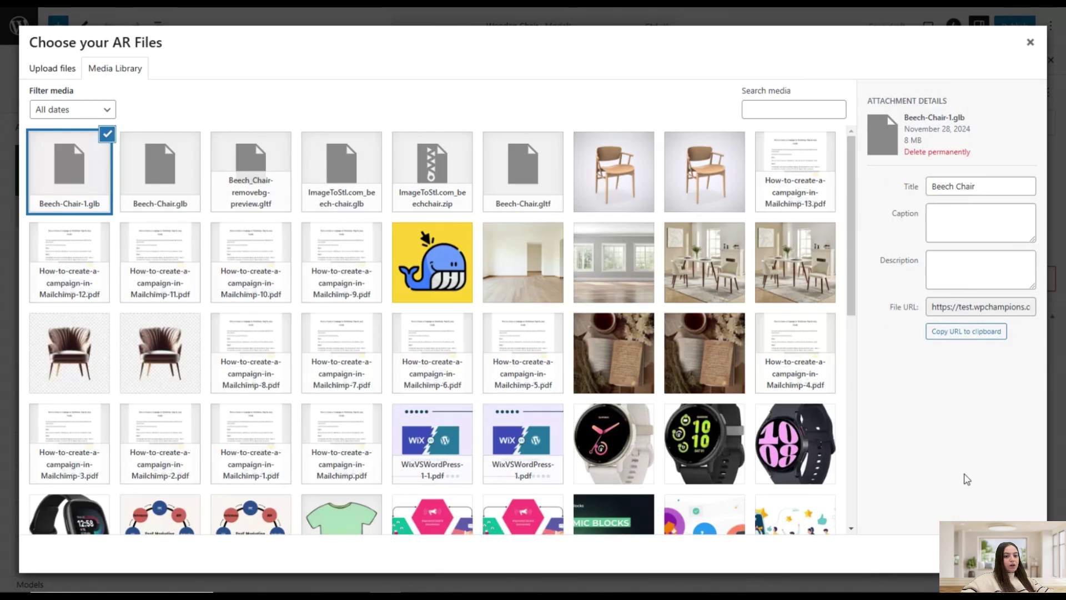
click(999, 553)
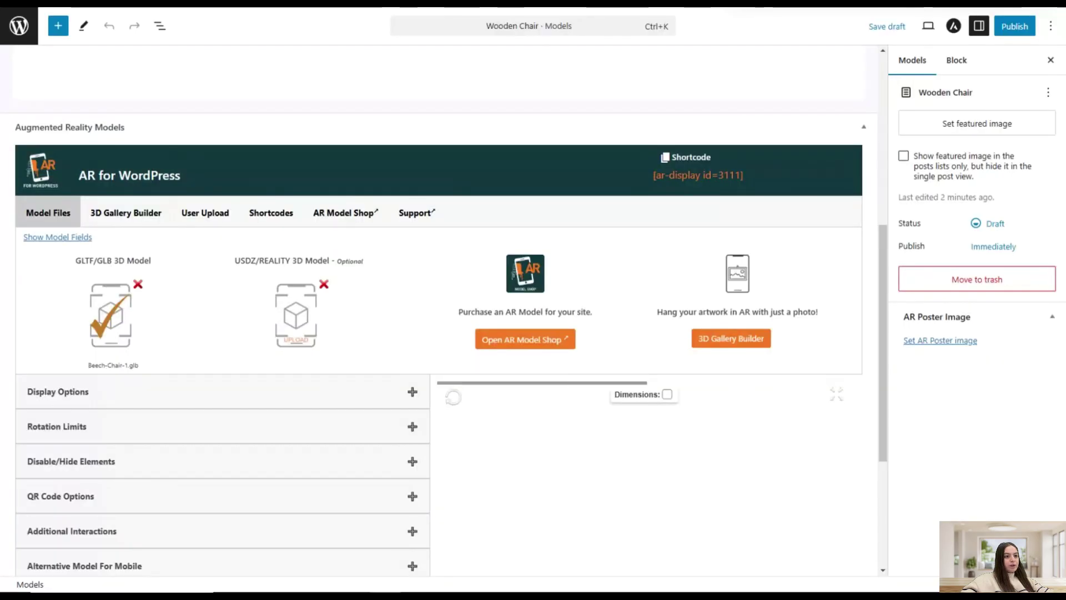
Orbit the chair preview to view its side and front, then expand Display Options
scroll(716, 487, down, 2)
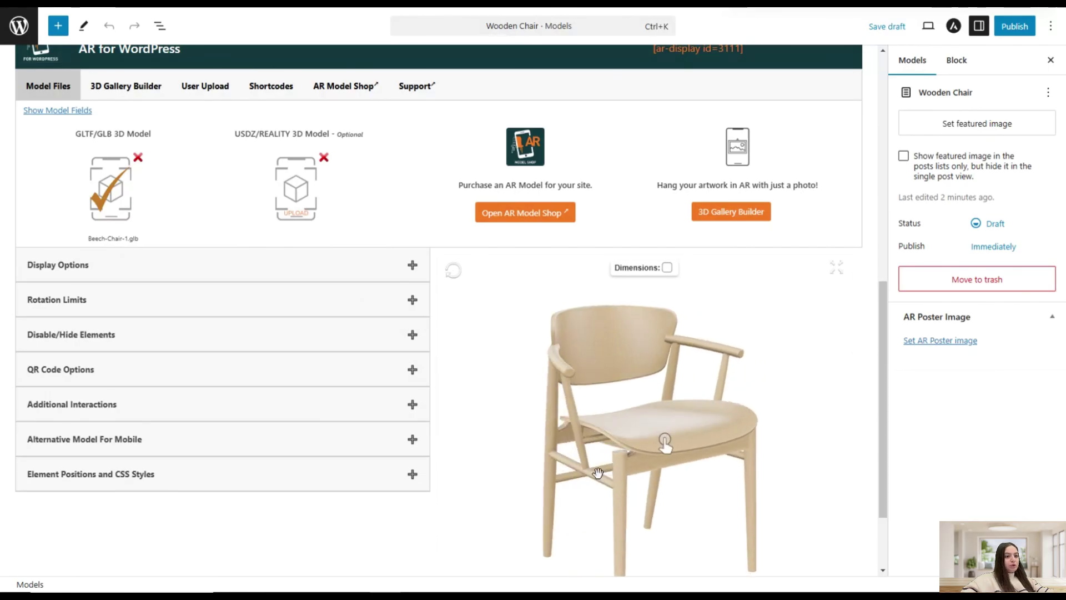
drag(716, 452, 674, 469)
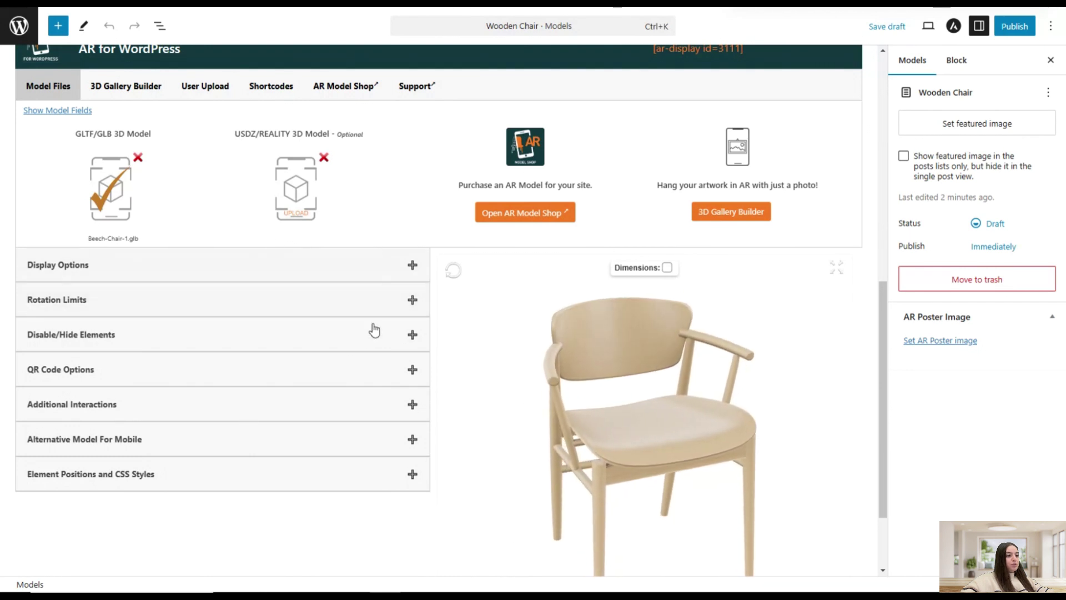
drag(694, 420, 666, 426)
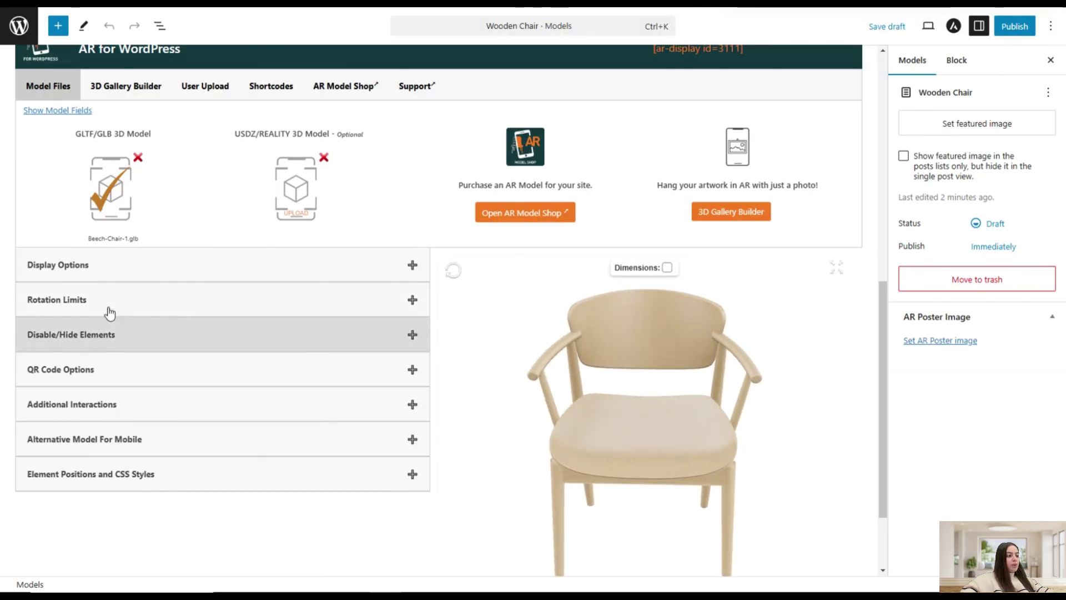
click(116, 267)
Keep Model Placement on Floor - Horizontal after trying Wall - Vertical
scroll(421, 295, down, 1)
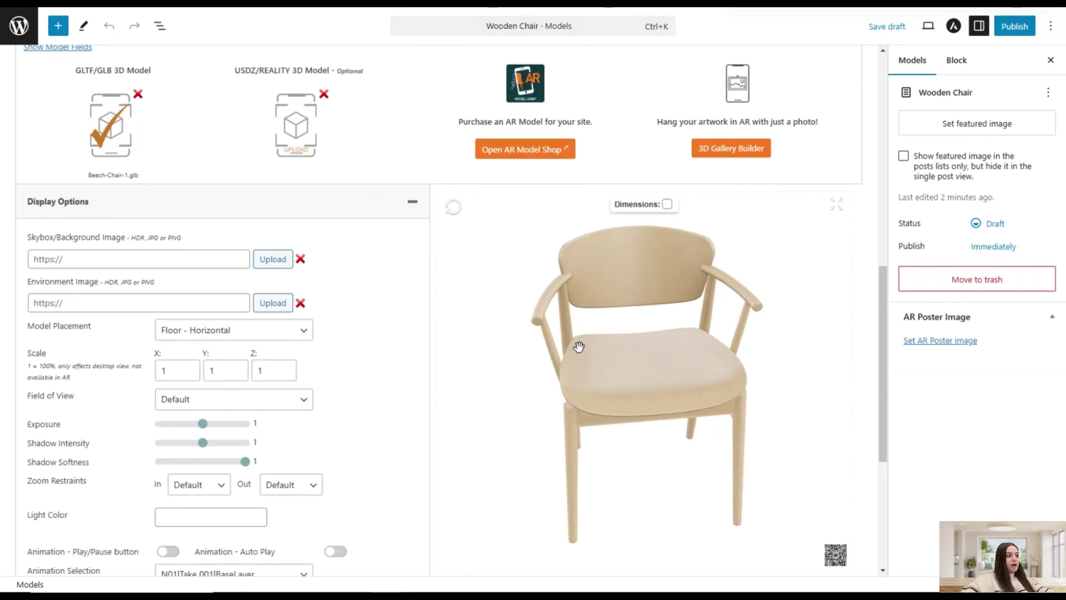
scroll(77, 294, down, 1)
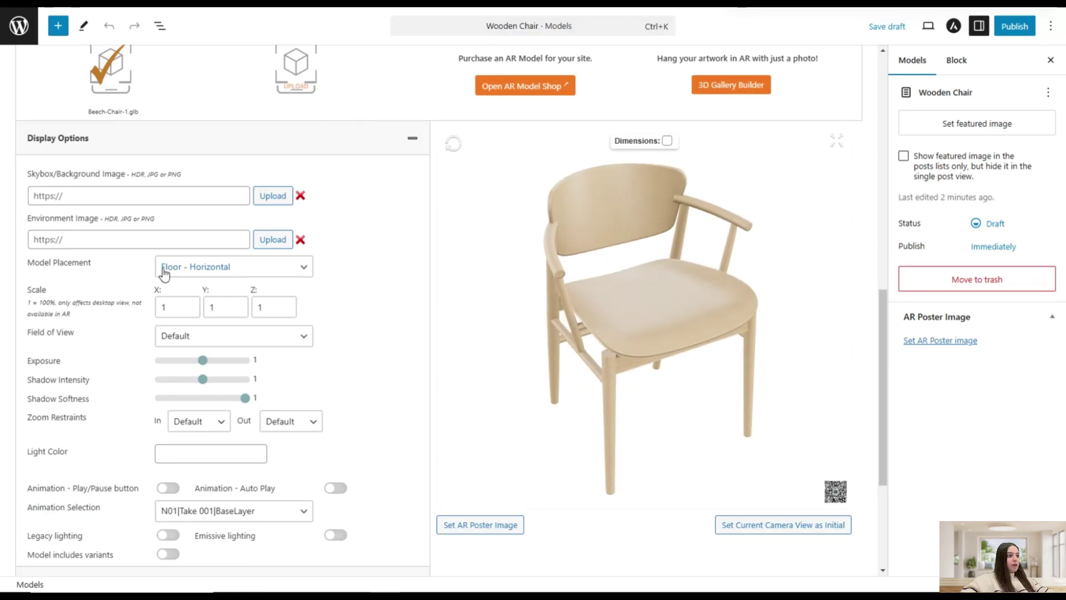
click(189, 266)
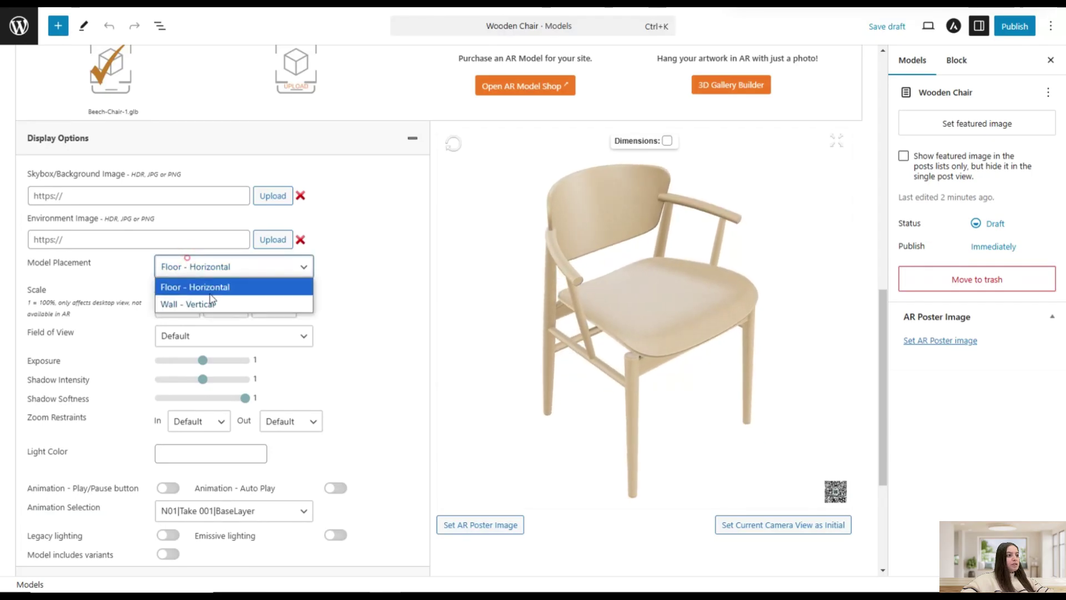
click(242, 303)
click(214, 268)
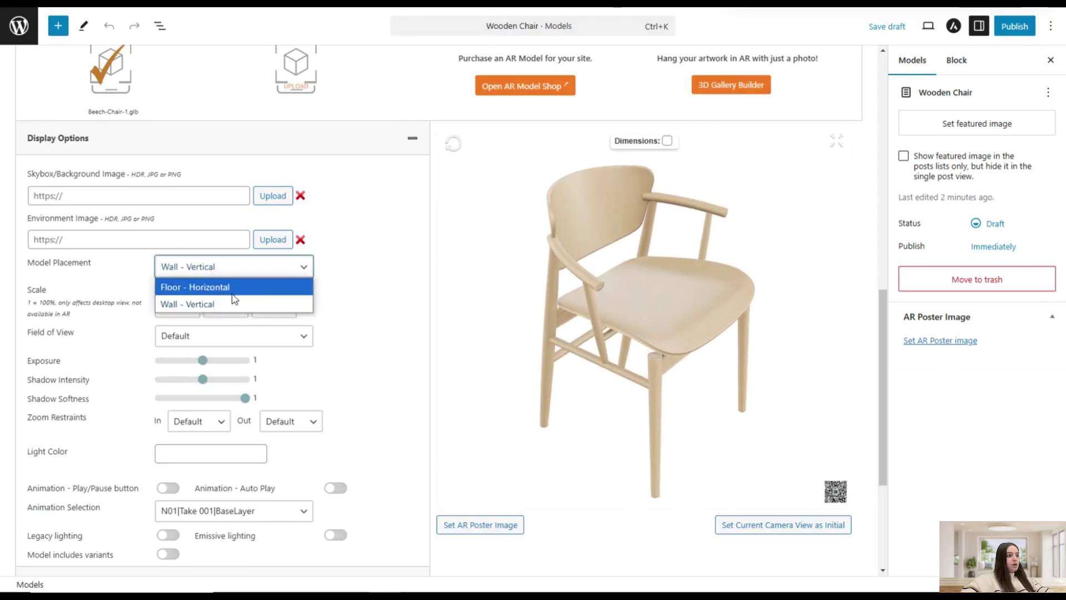
click(233, 287)
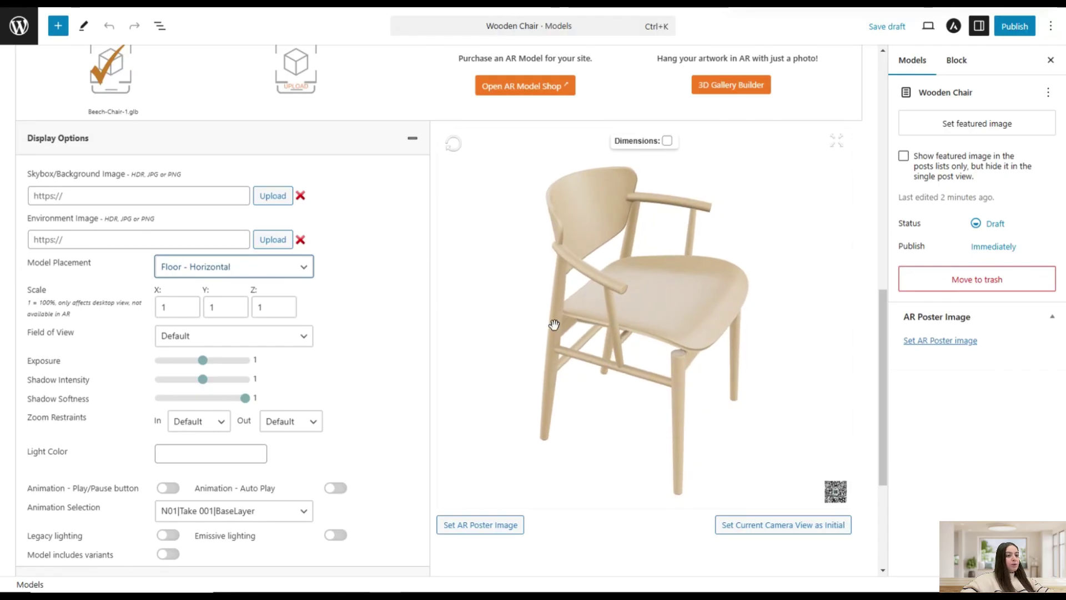
drag(539, 302, 590, 294)
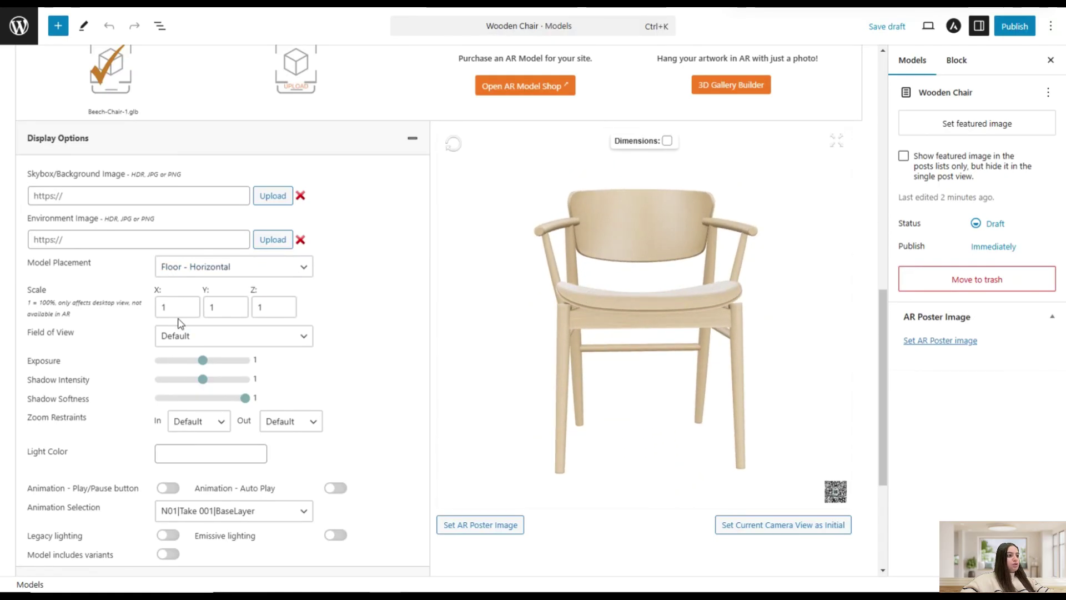
Set the chair's scale to X 1.2, Y 1.1 and Z 1.1
click(189, 304)
click(190, 303)
click(189, 304)
click(189, 304)
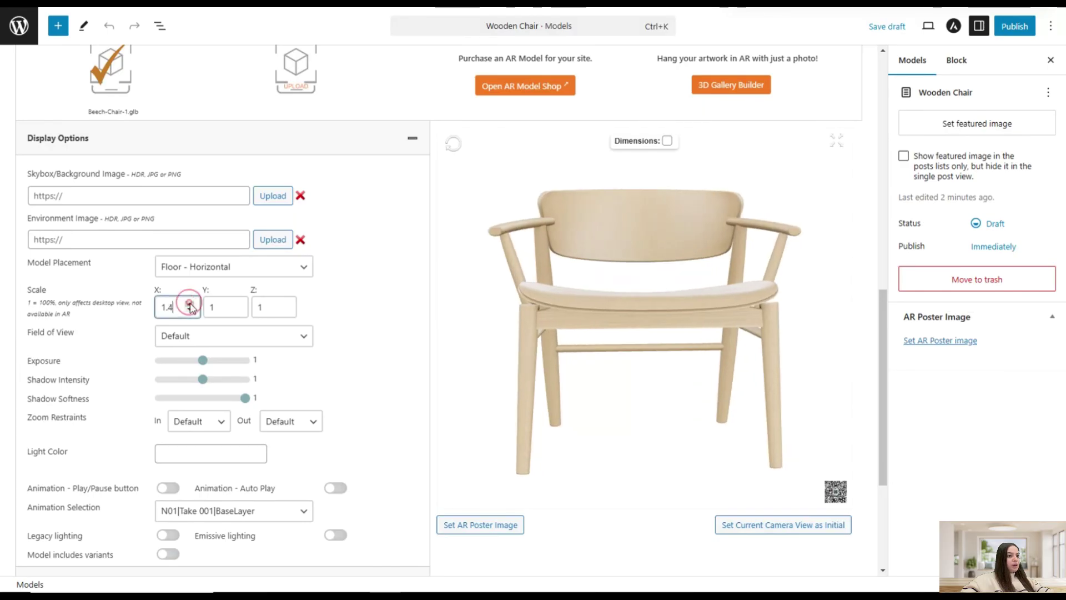
click(189, 308)
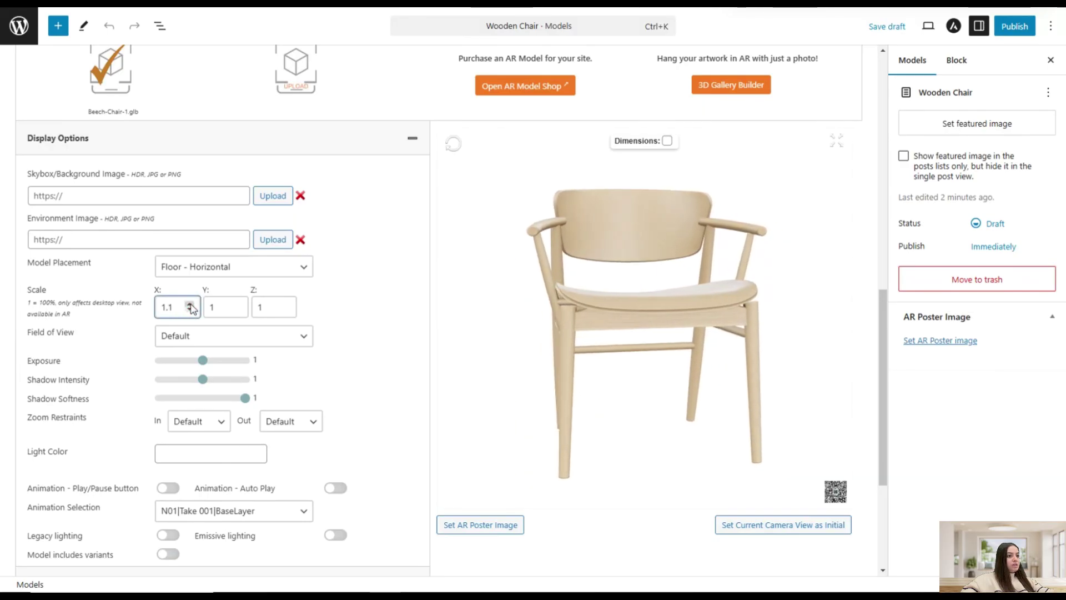
click(189, 309)
click(236, 304)
click(236, 304)
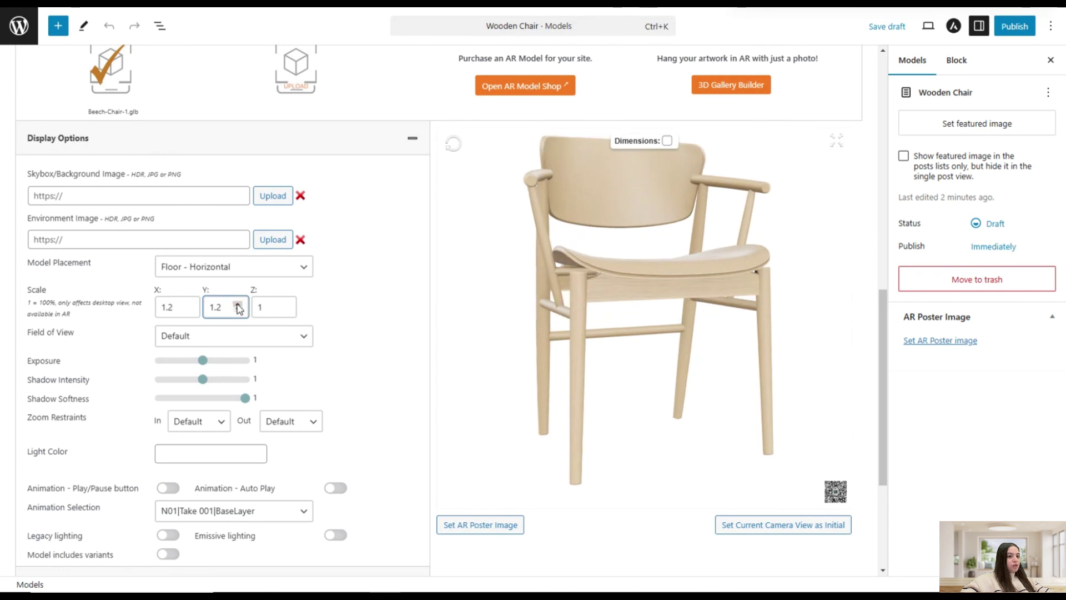
click(237, 309)
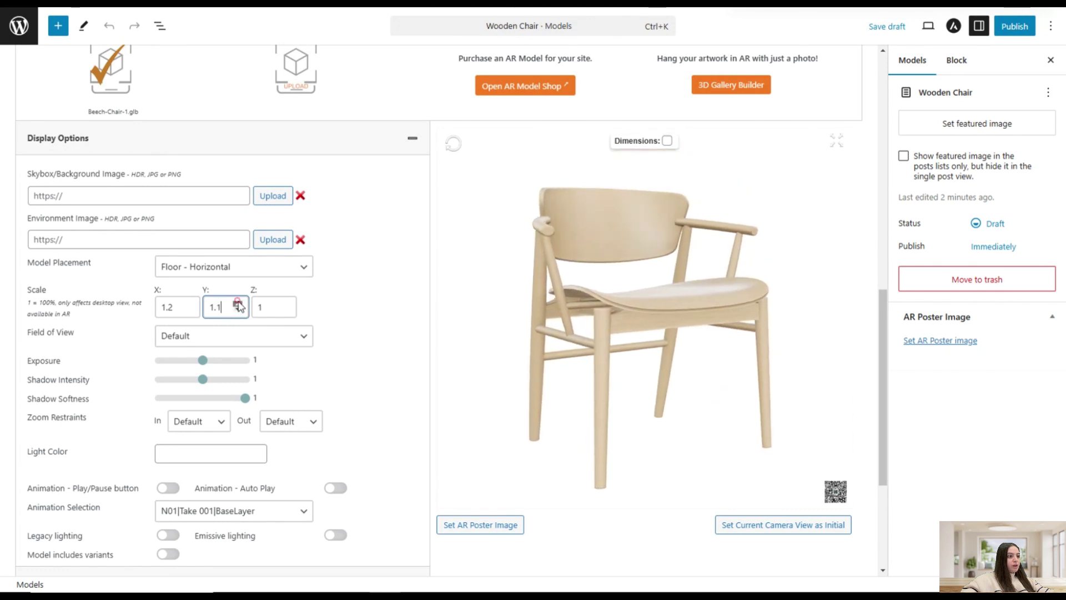
click(287, 305)
click(286, 304)
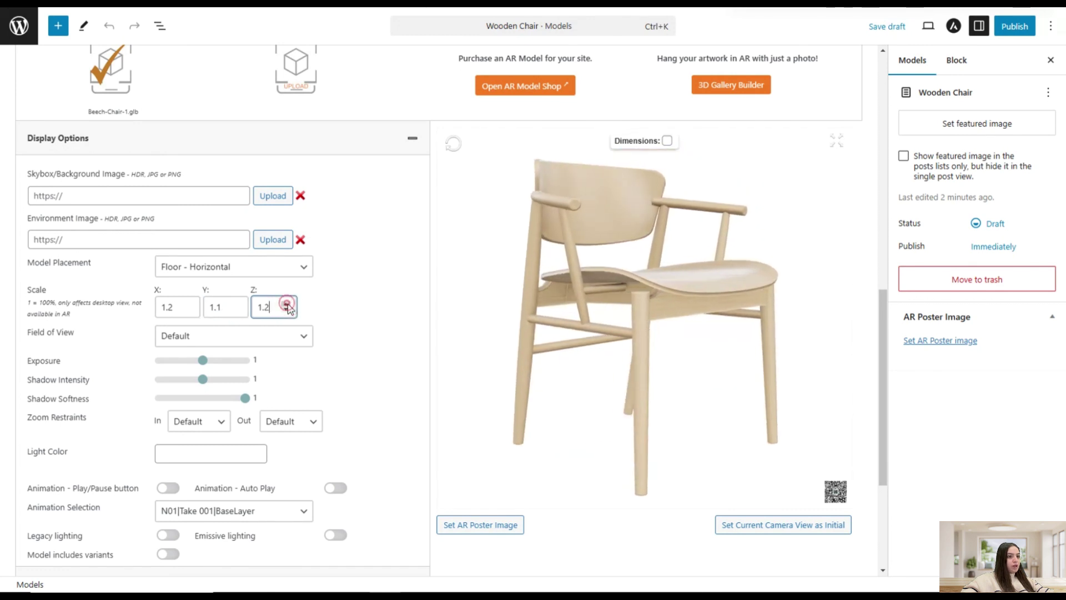
click(286, 310)
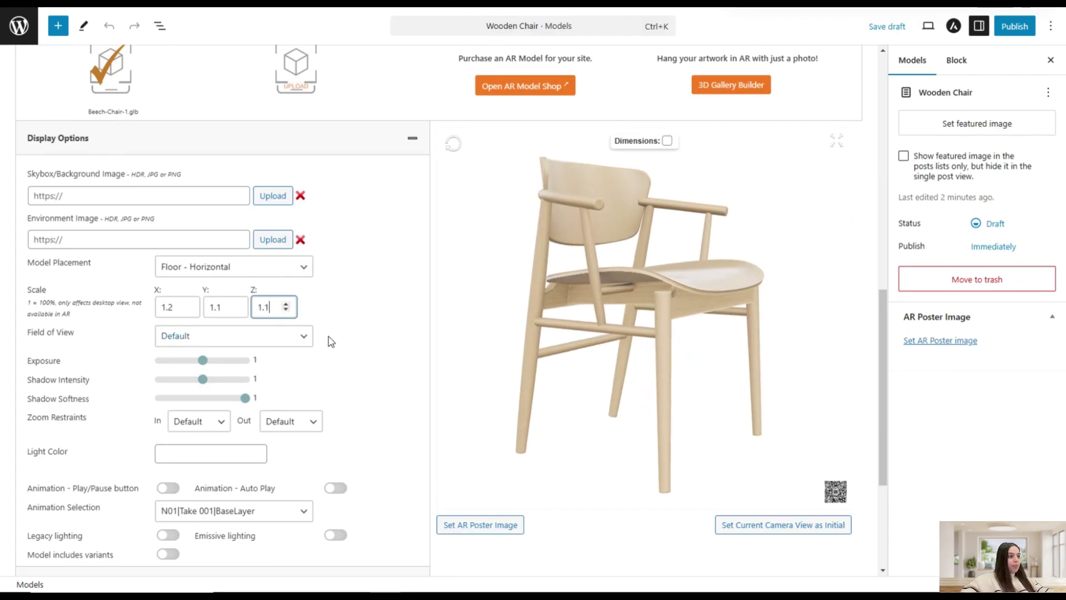
scroll(331, 340, down, 1)
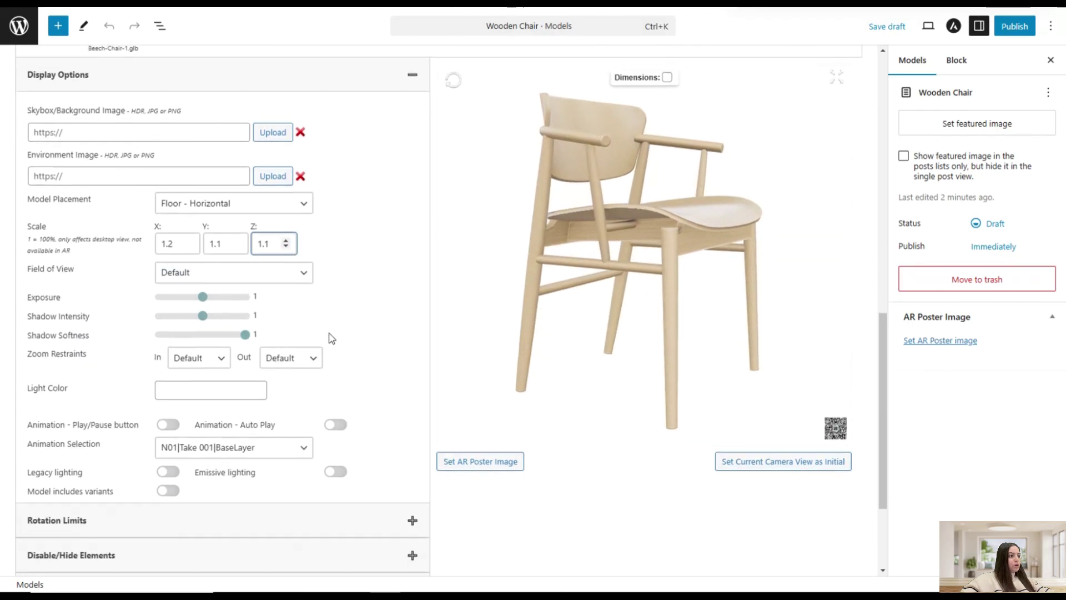
Return Field of View to Default after trying 50 degrees, and leave Exposure at 1
click(166, 272)
click(178, 47)
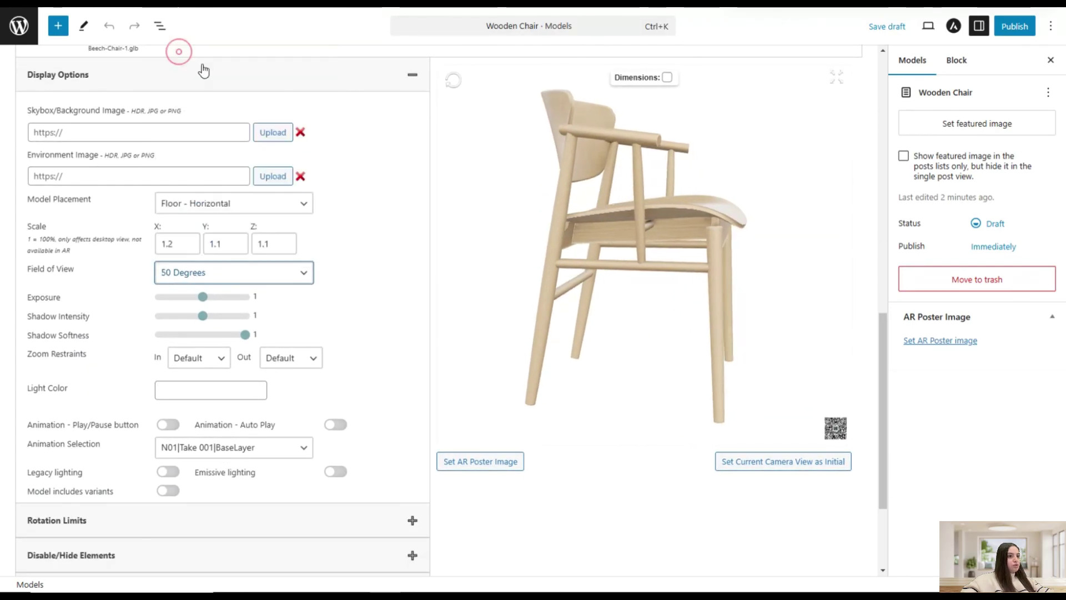
click(211, 273)
key(Up)
key(Up)
key(Up)
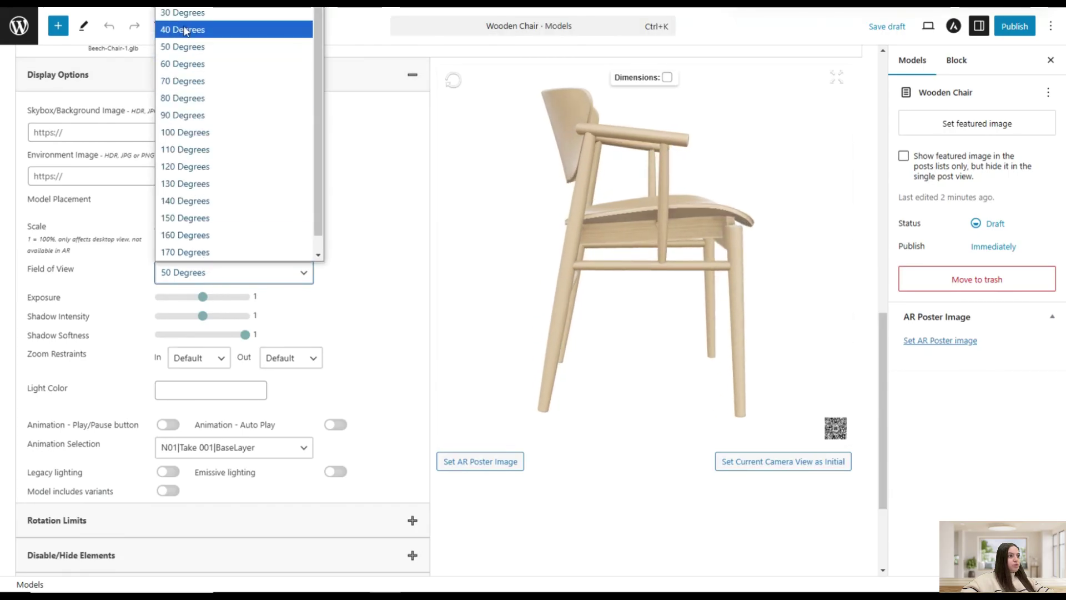
key(Return)
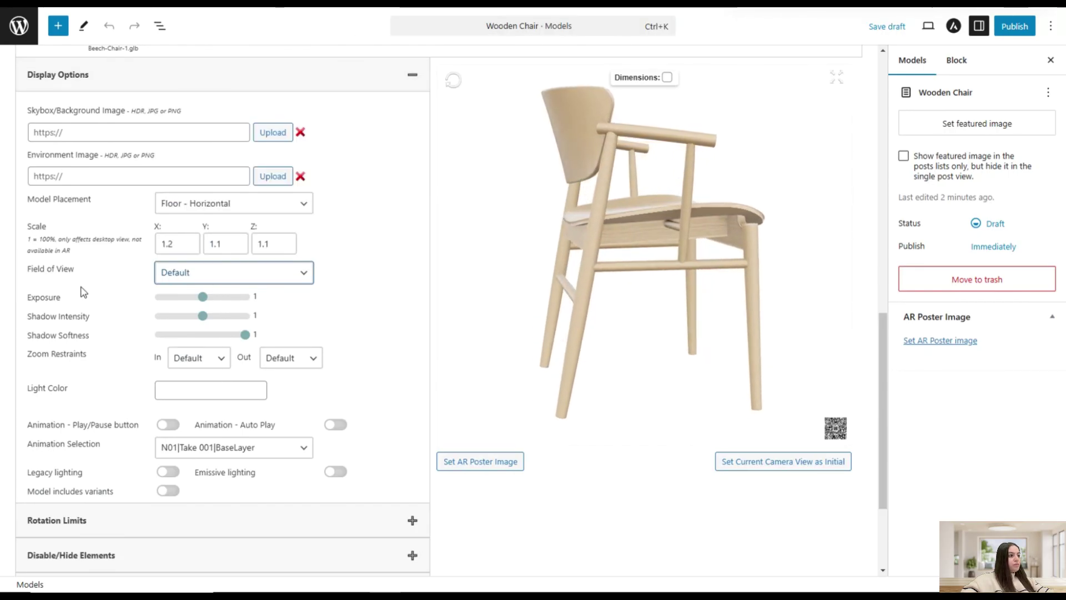
key(Tab)
mouse_move(189, 296)
mouse_down()
mouse_move(231, 298)
mouse_move(204, 305)
mouse_up()
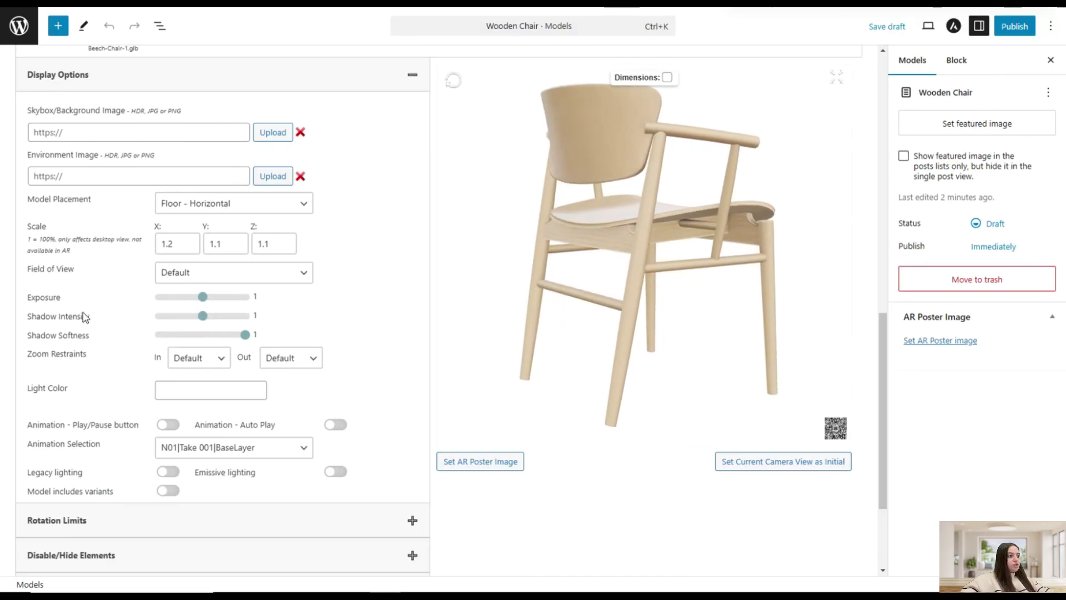
scroll(89, 327, down, 2)
scroll(83, 325, down, 1)
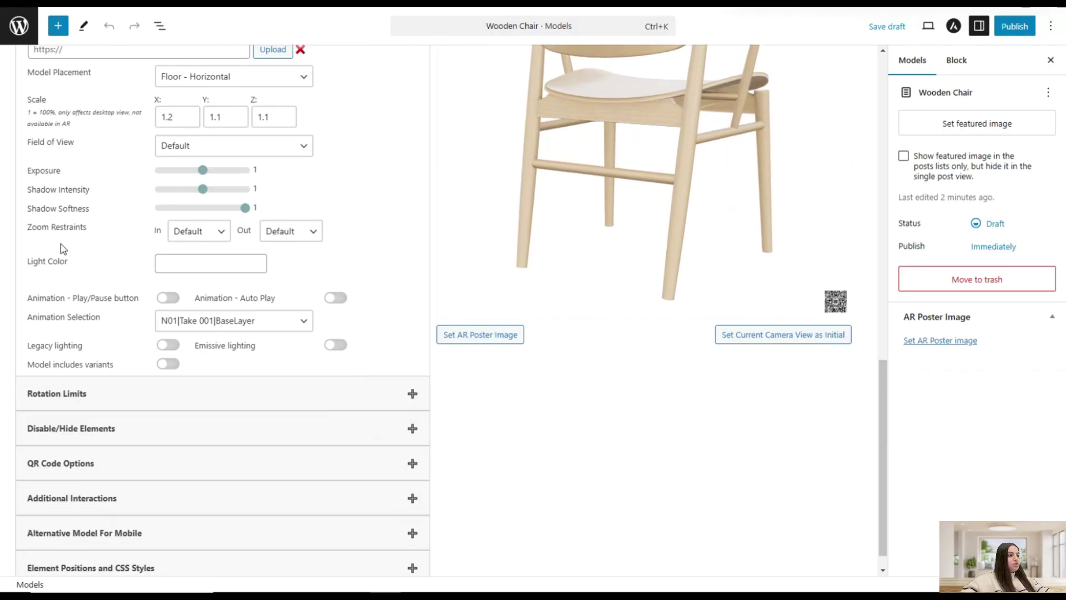
Leave the zoom-in restraint on Default after briefly trying 100%
click(197, 231)
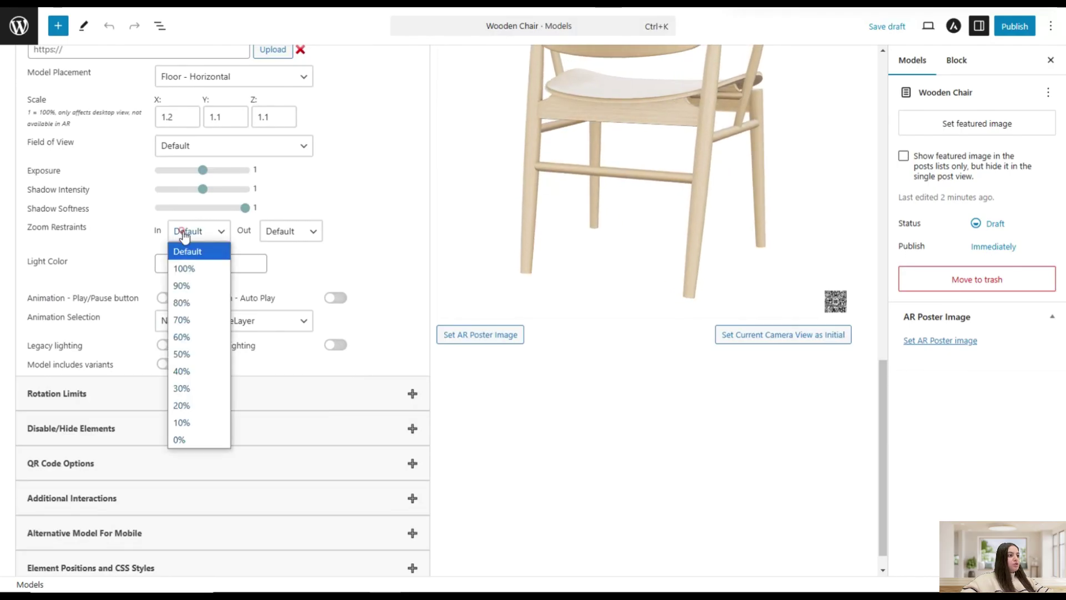
click(201, 270)
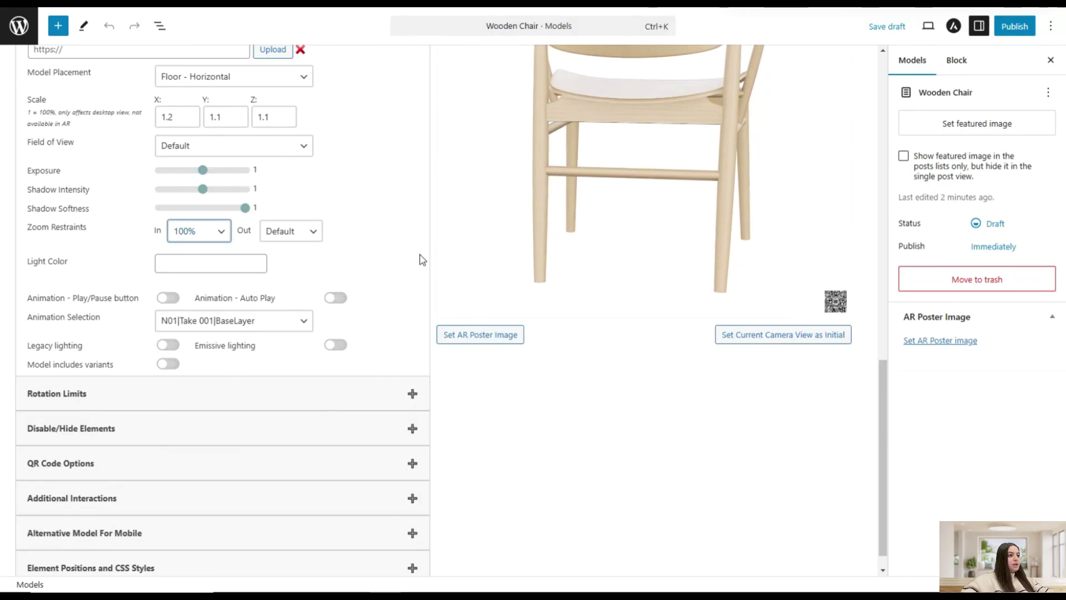
click(202, 239)
click(191, 254)
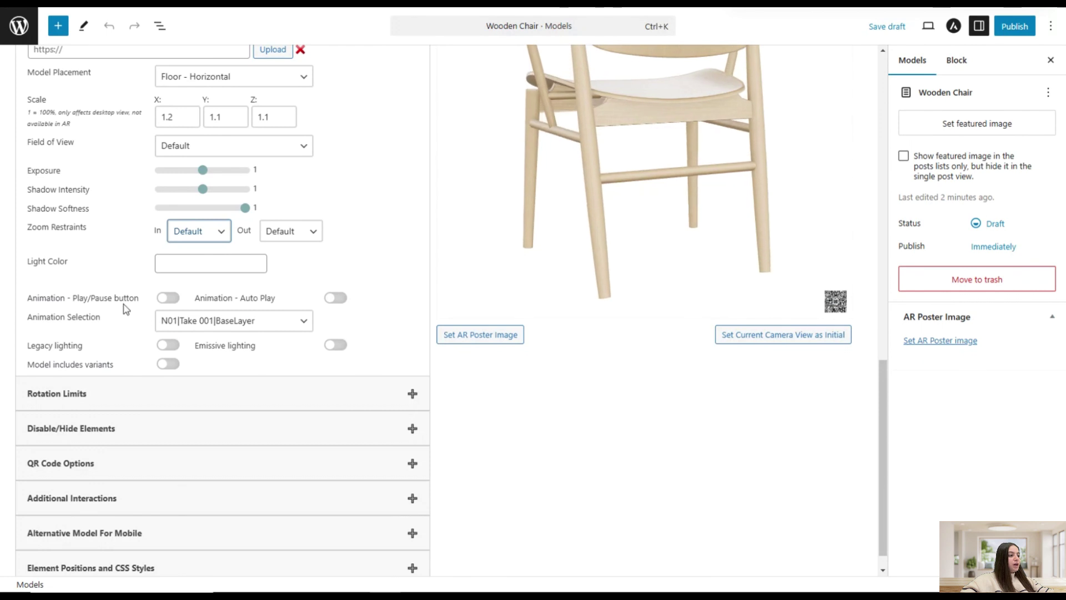
scroll(125, 303, down, 1)
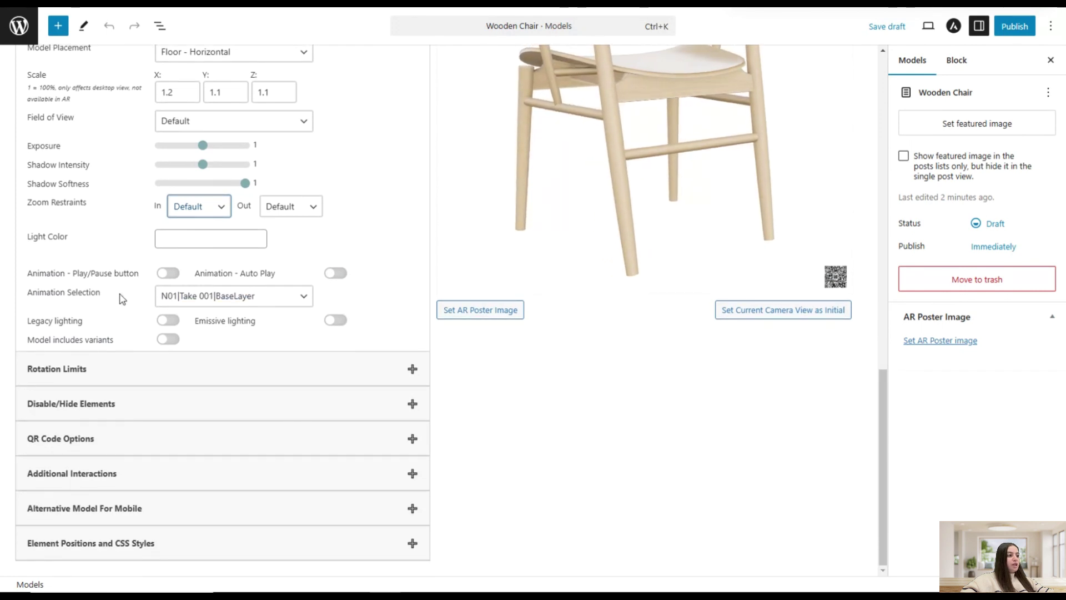
click(167, 273)
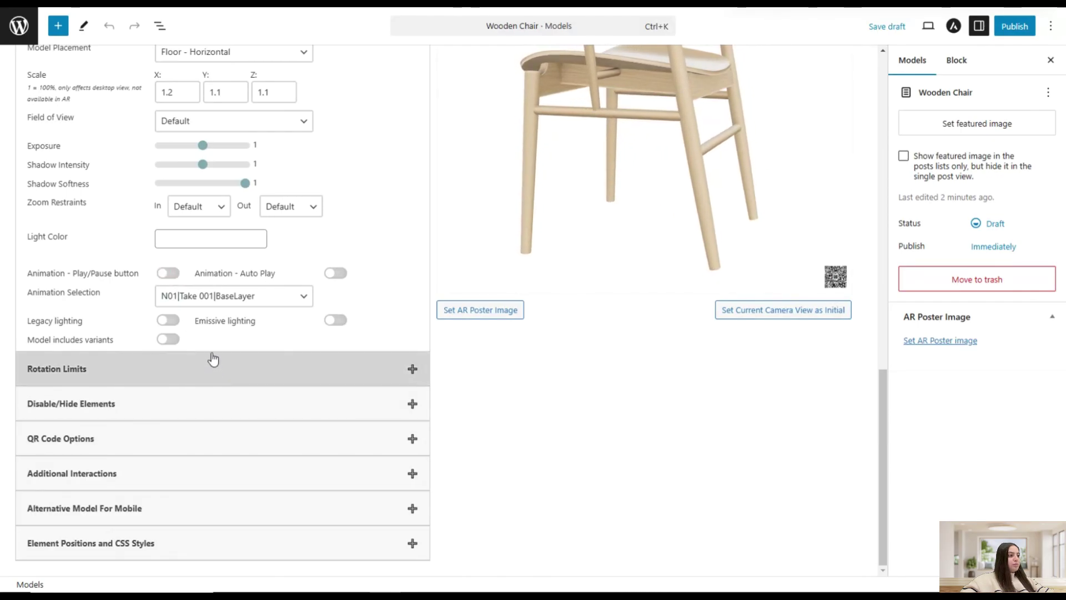
Expand Rotation Limits and apply a downward rotation limit
click(192, 366)
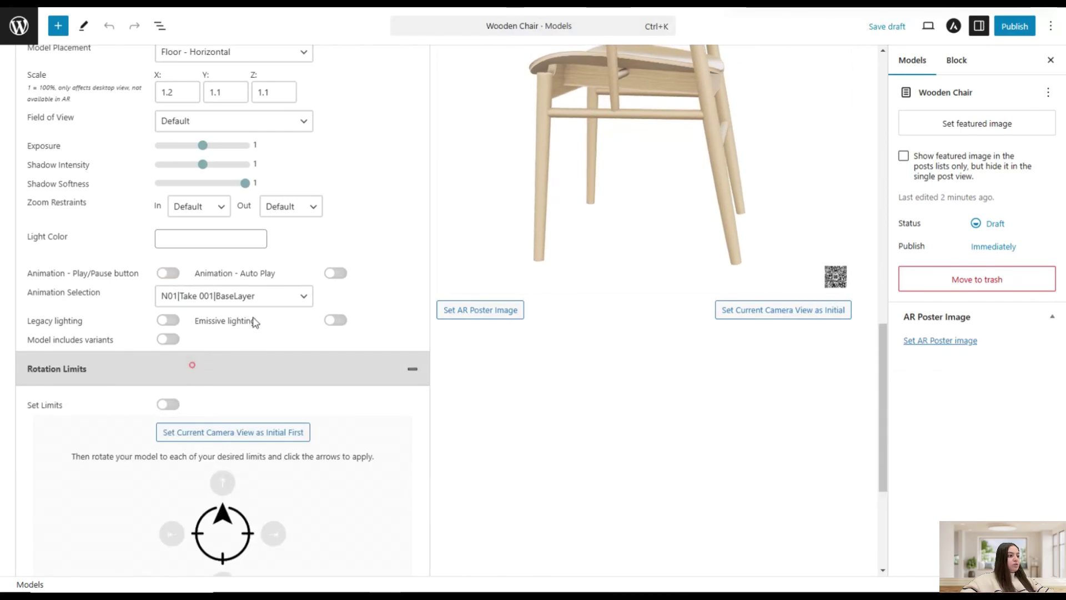
scroll(297, 357, down, 2)
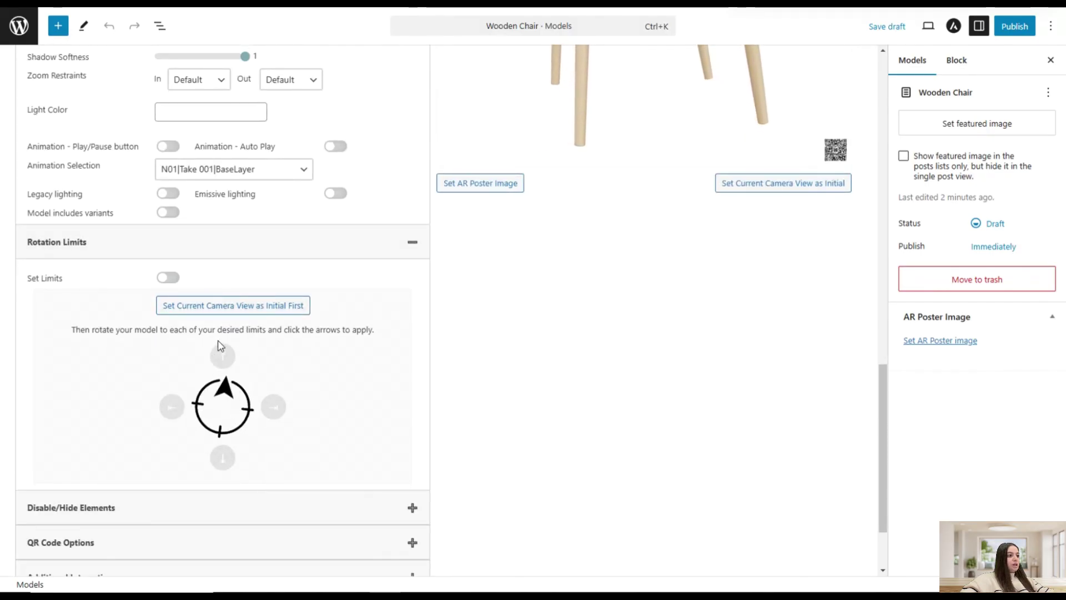
click(224, 462)
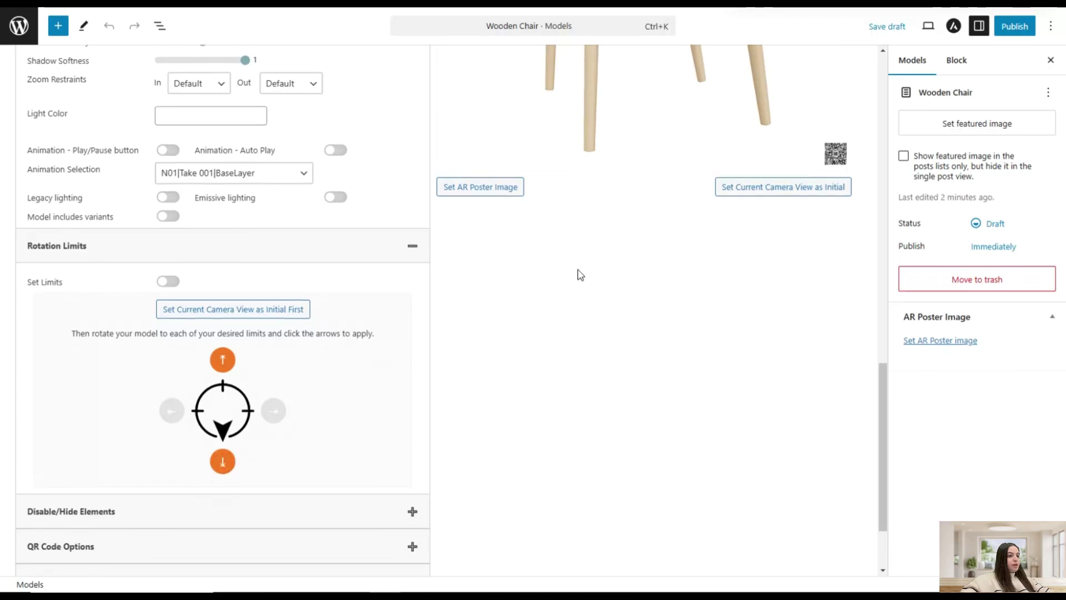
scroll(576, 273, up, 4)
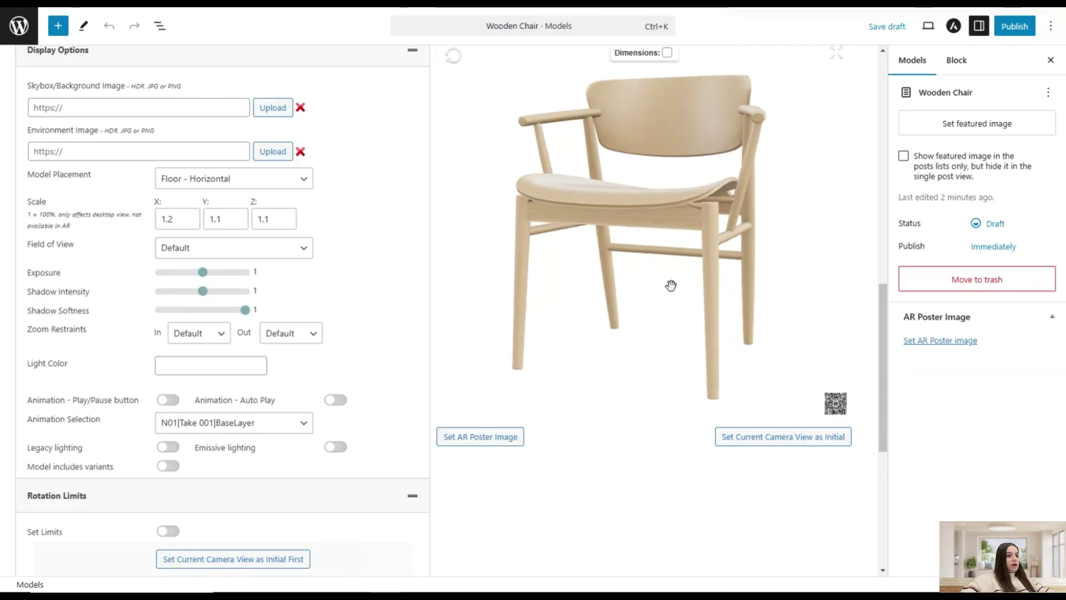
scroll(278, 422, down, 4)
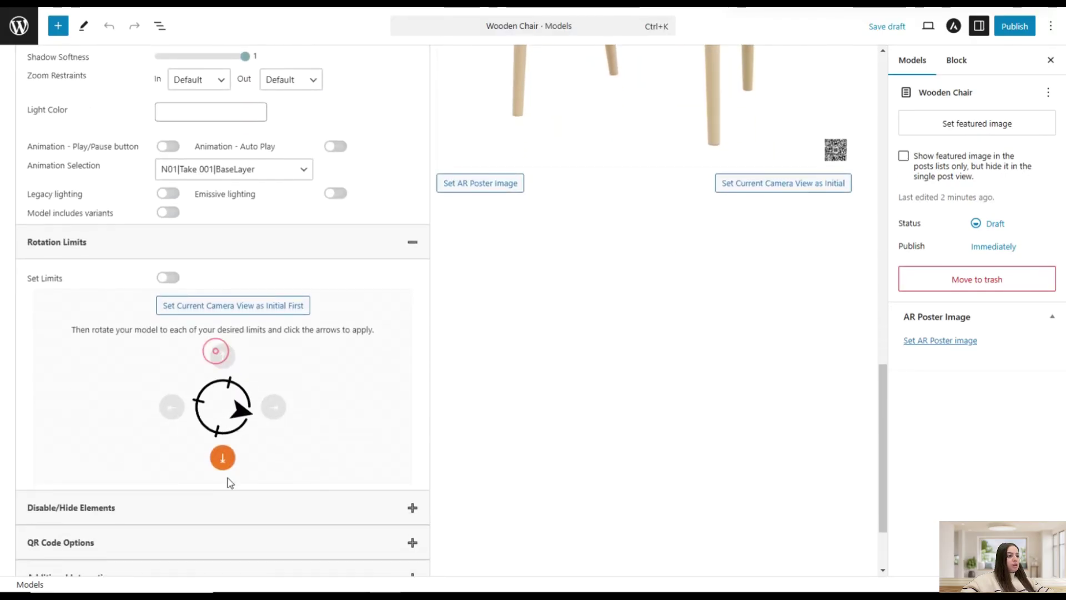
scroll(583, 350, up, 3)
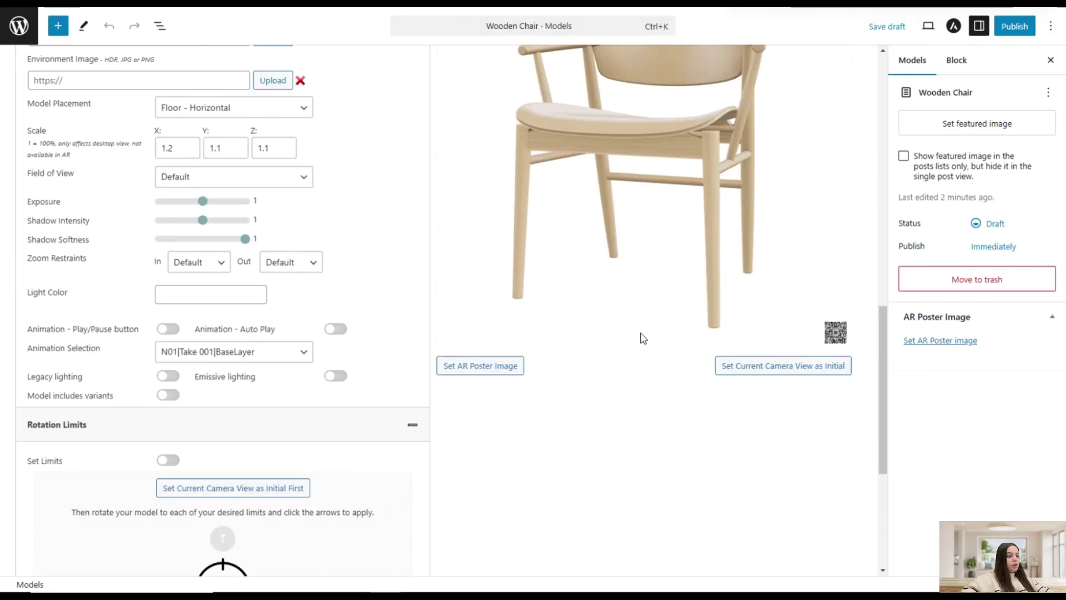
Apply an upward rotation limit and remove the left and right limits
drag(655, 283, 632, 128)
drag(517, 130, 713, 320)
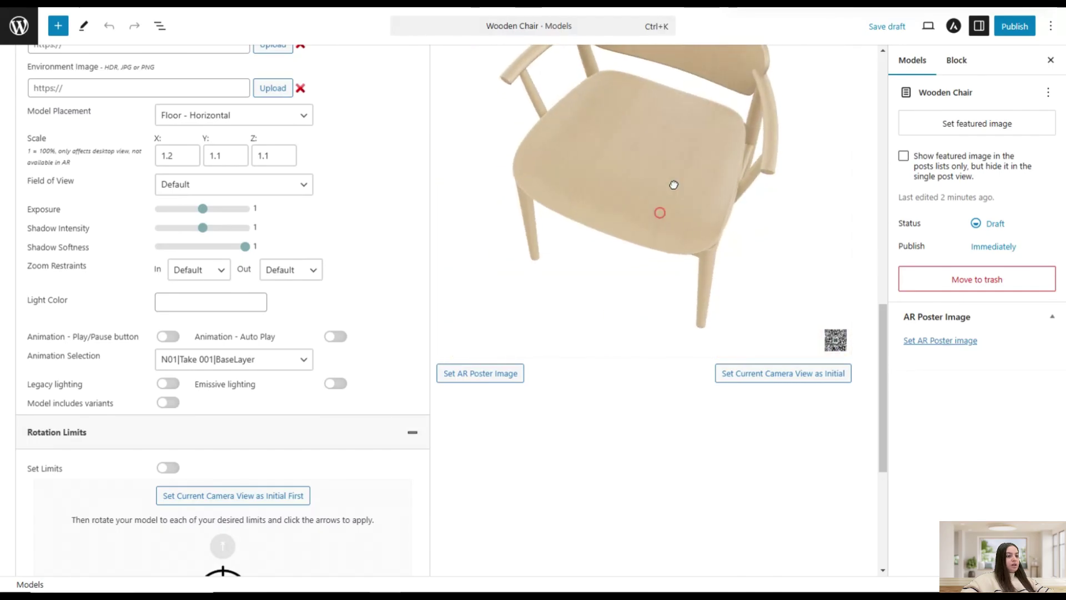
drag(674, 185, 687, 136)
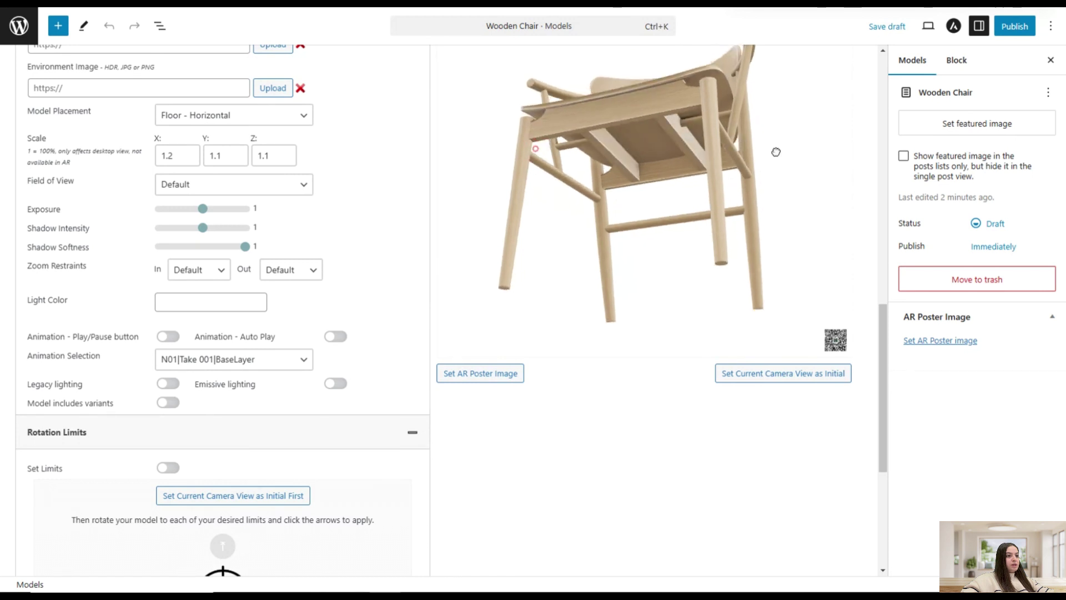
drag(776, 152, 555, 183)
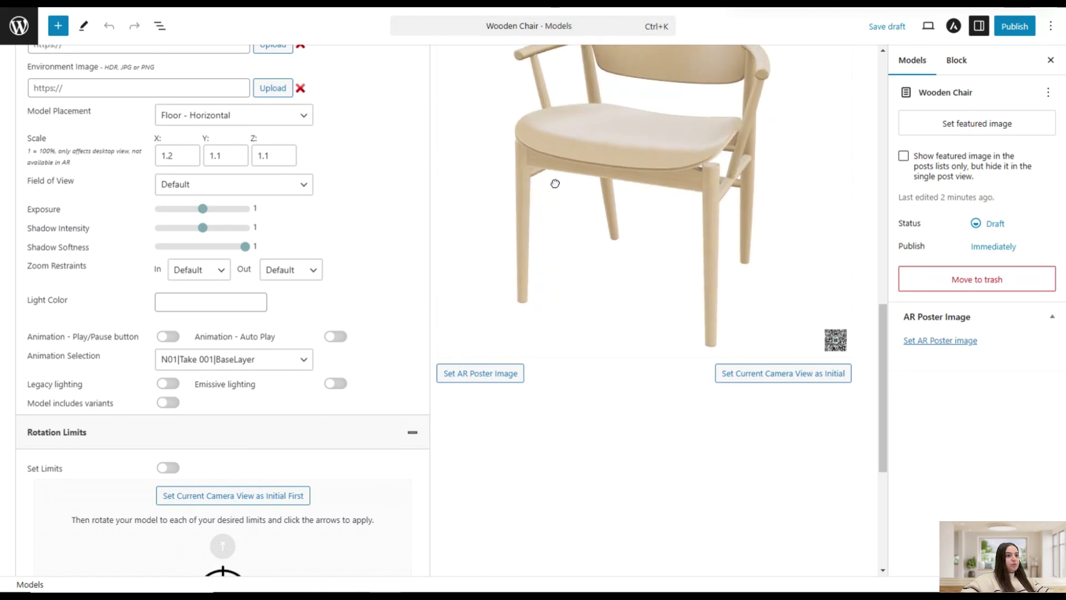
scroll(292, 444, down, 5)
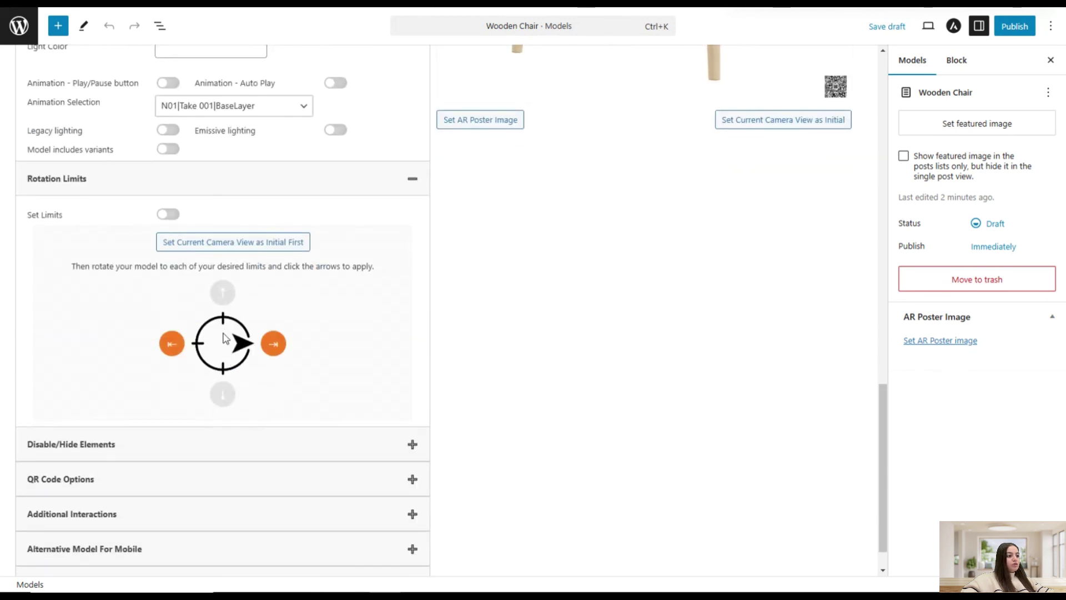
click(221, 302)
click(172, 343)
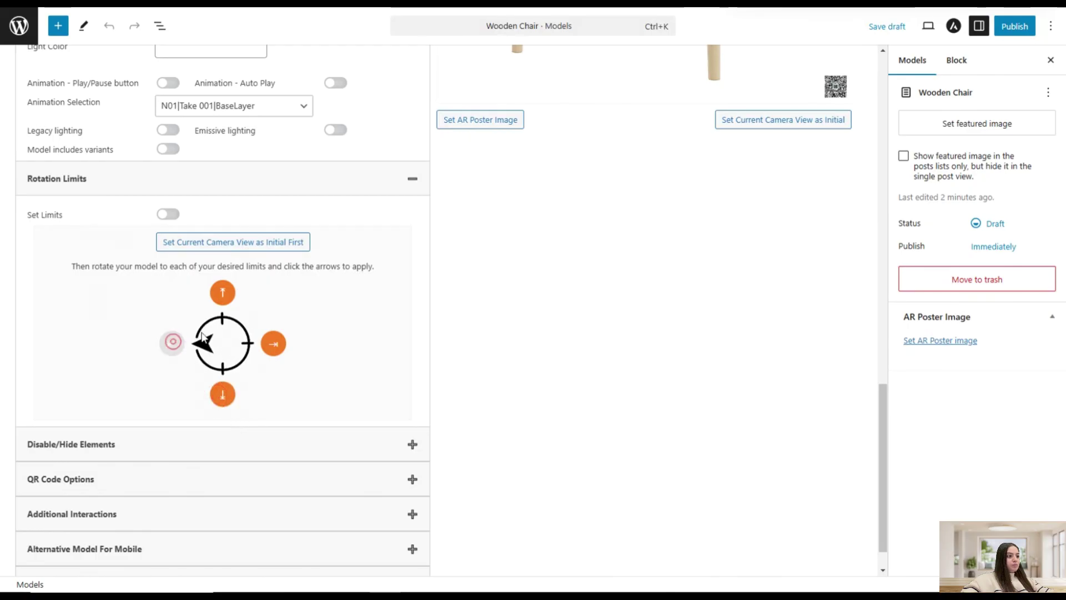
click(273, 344)
Expand the Disable/Hide Elements settings
scroll(529, 300, up, 5)
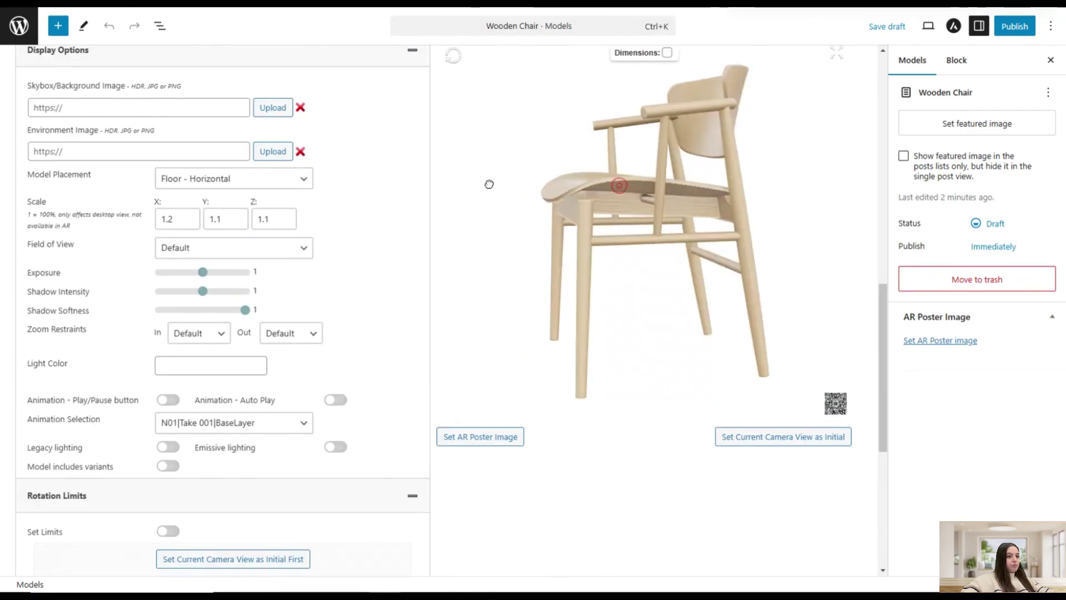
scroll(138, 464, down, 6)
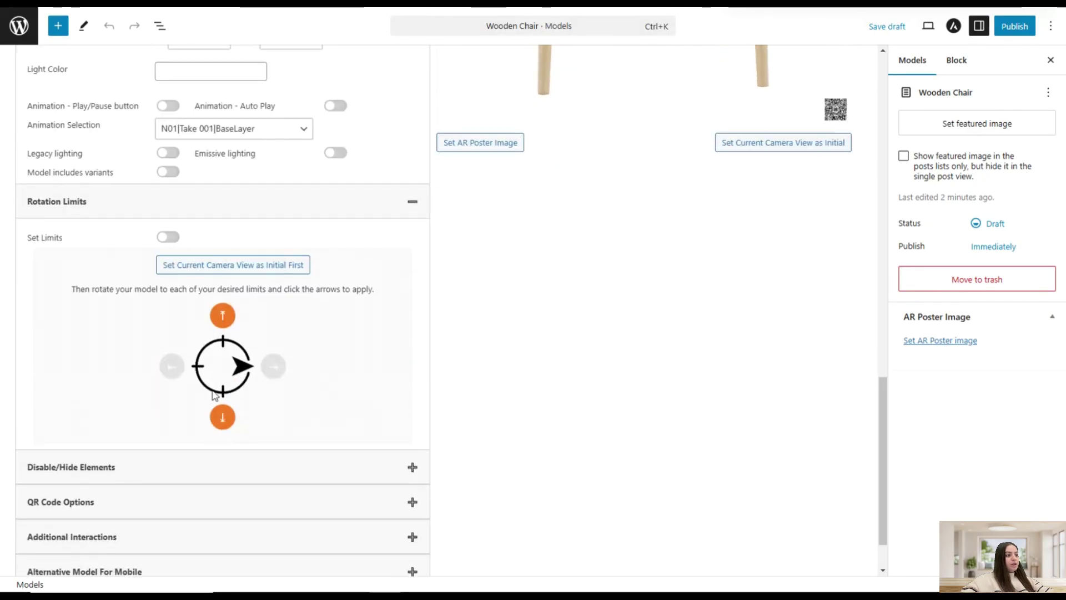
click(138, 462)
scroll(157, 435, down, 1)
Turn on the Dimensions toggle and check the chair in the preview
scroll(161, 415, down, 2)
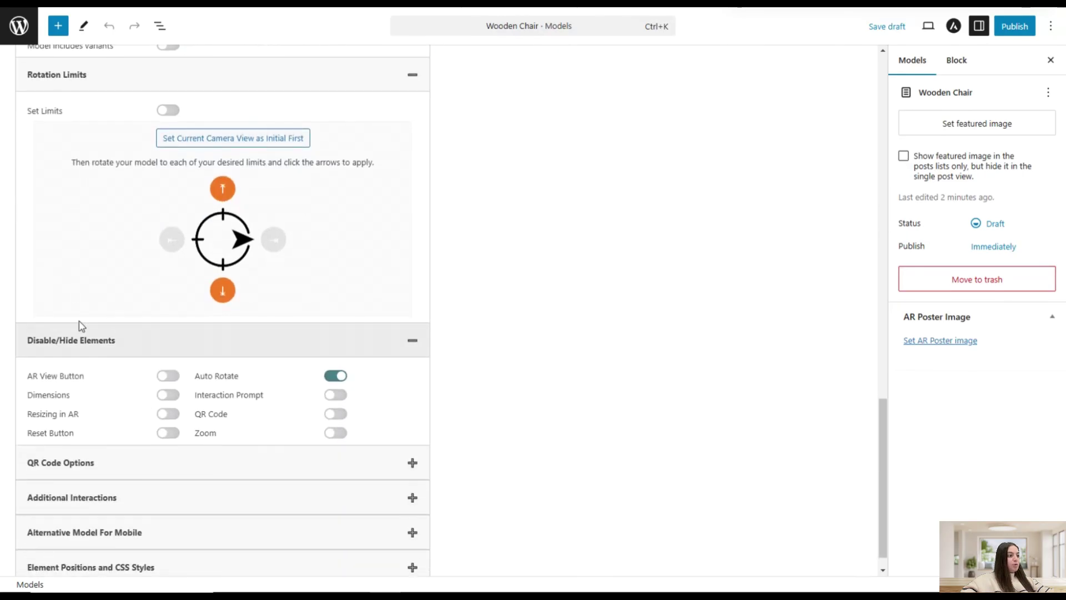
click(161, 378)
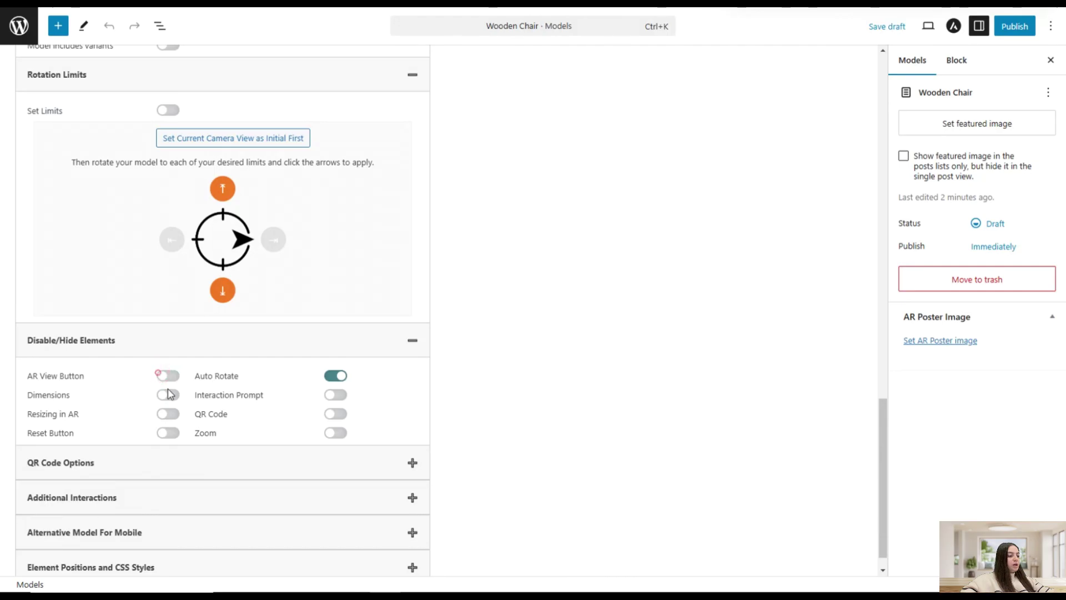
scroll(277, 383, up, 12)
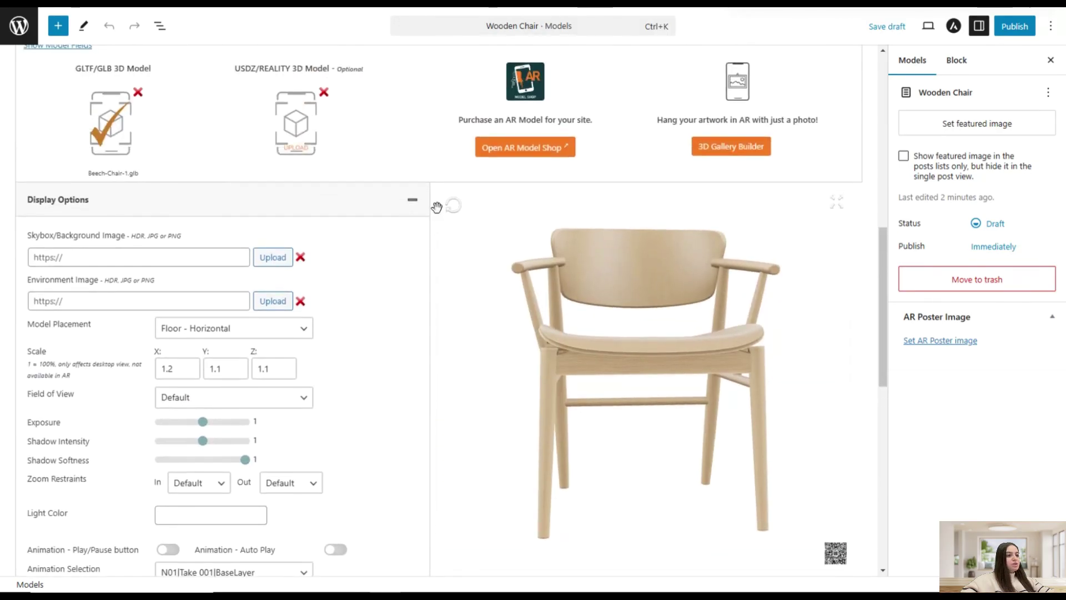
mouse_move(622, 362)
mouse_down()
mouse_move(676, 383)
mouse_move(569, 333)
mouse_move(604, 357)
mouse_up()
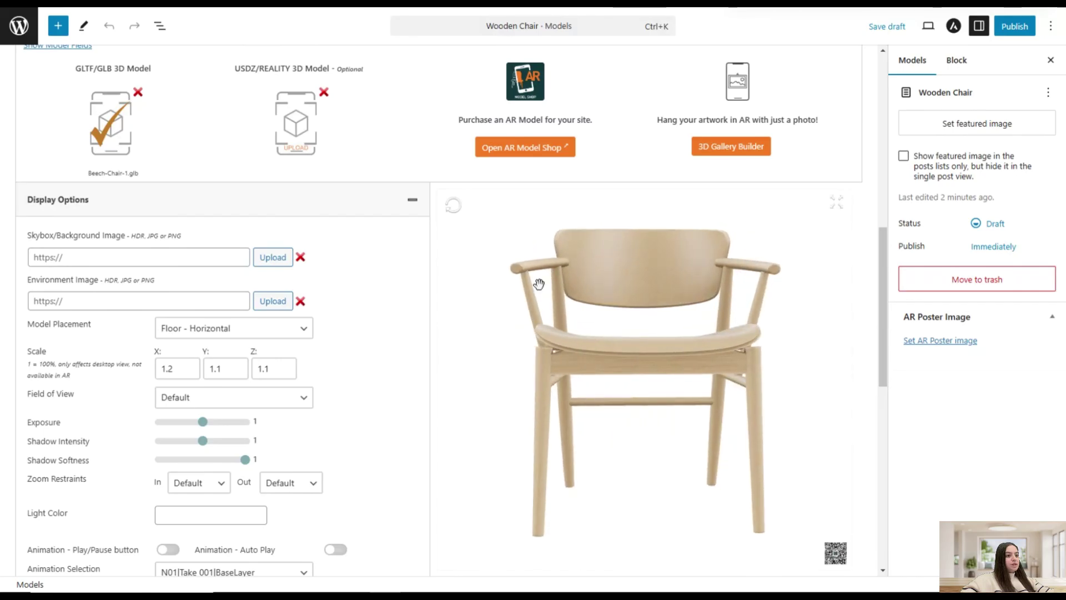
drag(633, 318, 644, 331)
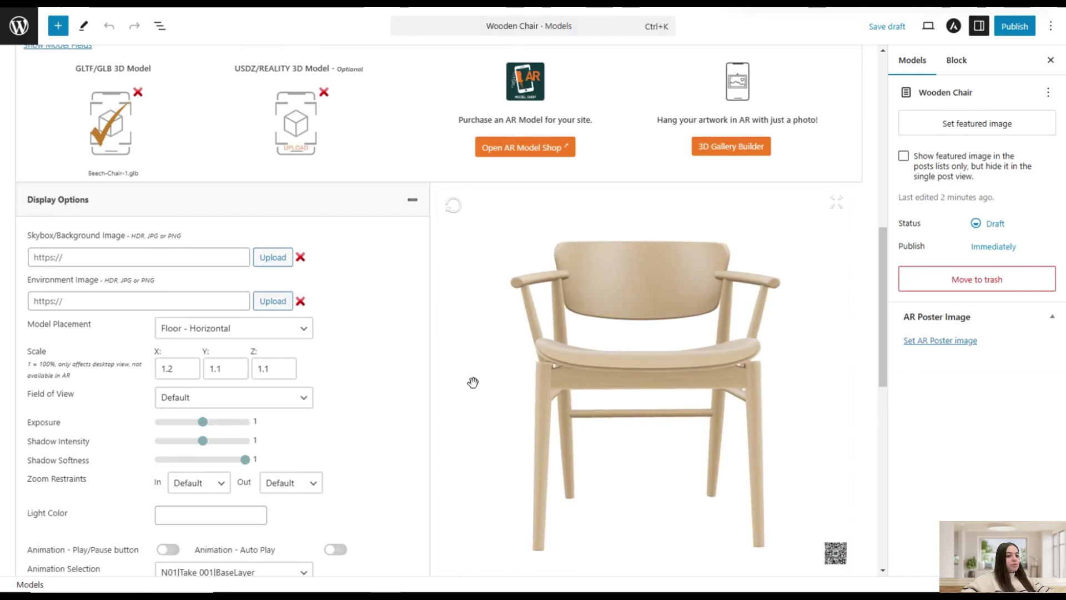
scroll(364, 404, down, 10)
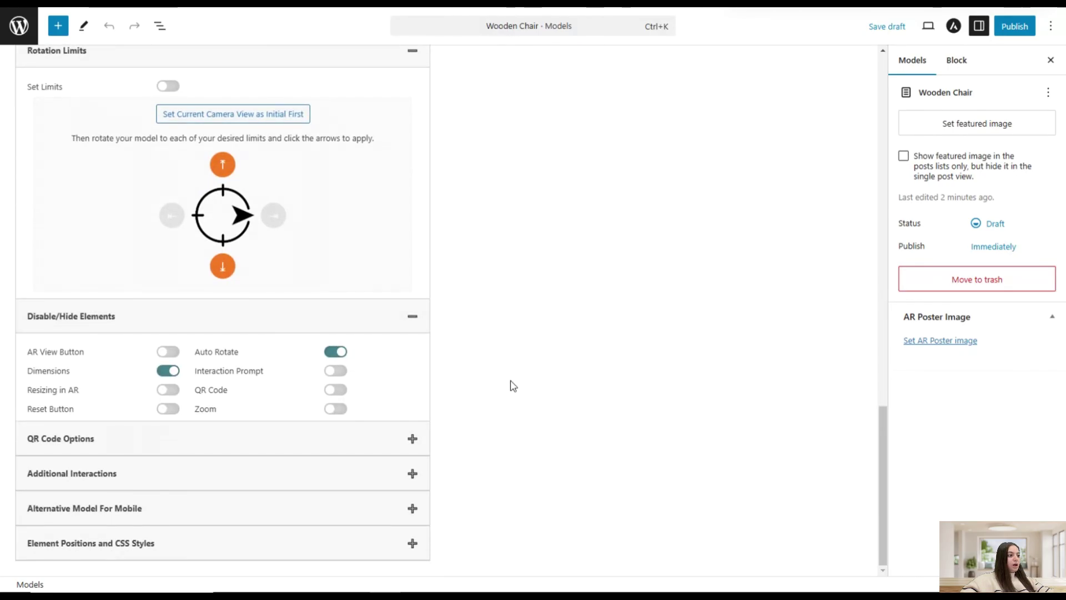
Expand the QR code, Additional Interactions, Alternative Model For Mobile and Element Positions and CSS Styles sections, leaving defaults
click(98, 442)
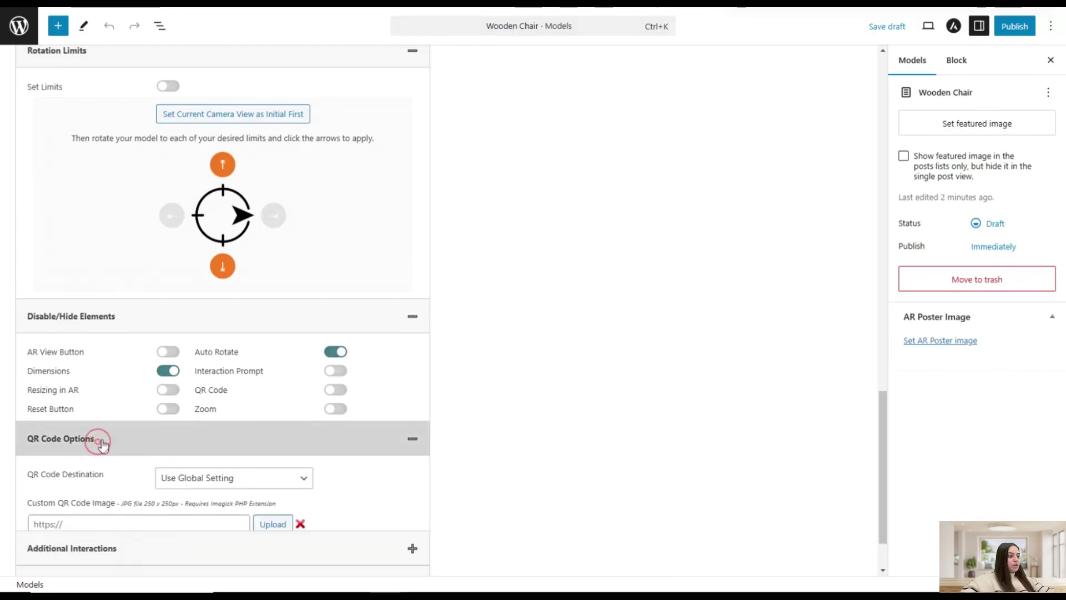
scroll(289, 438, down, 2)
click(126, 471)
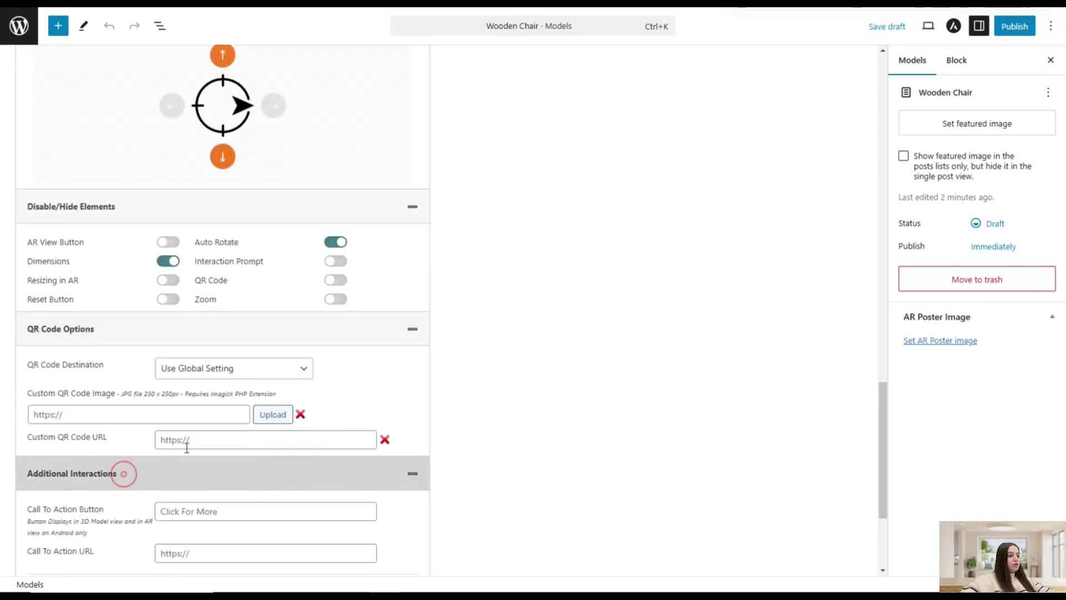
scroll(166, 444, down, 3)
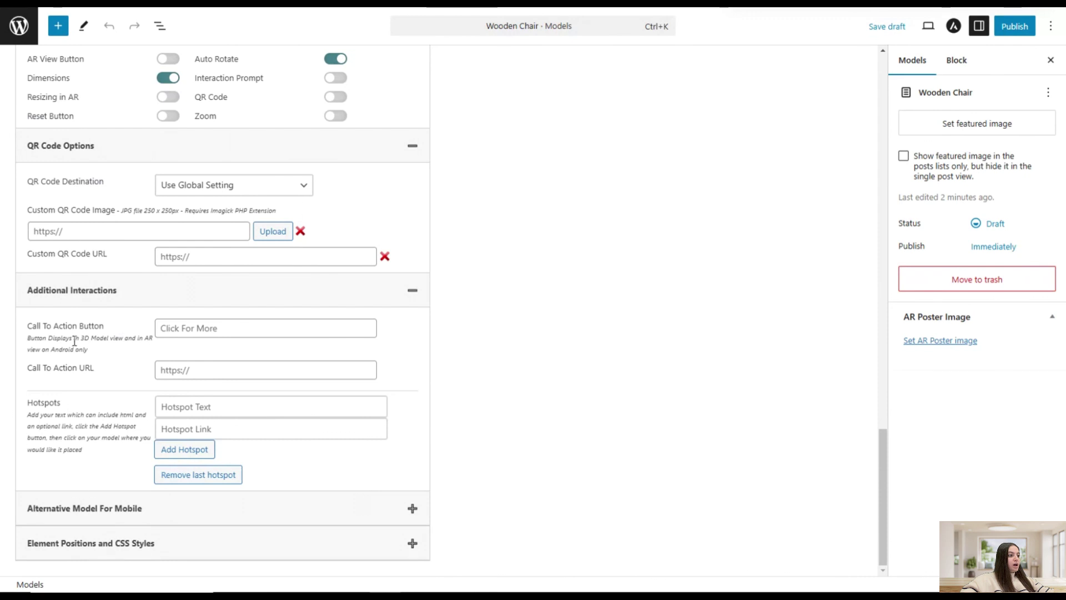
click(86, 507)
scroll(111, 472, down, 1)
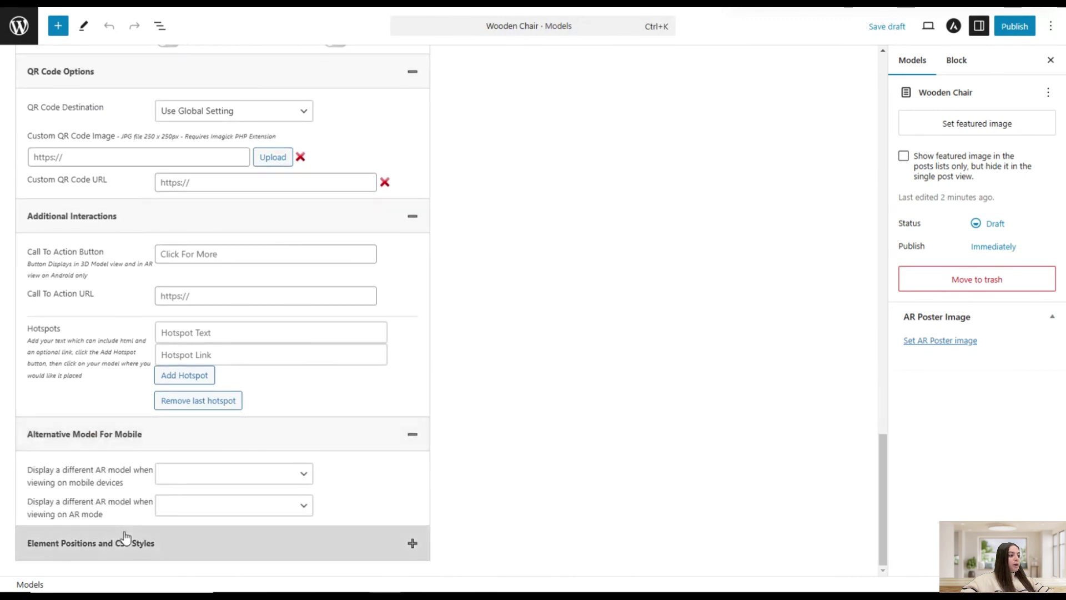
click(133, 543)
scroll(139, 522, down, 7)
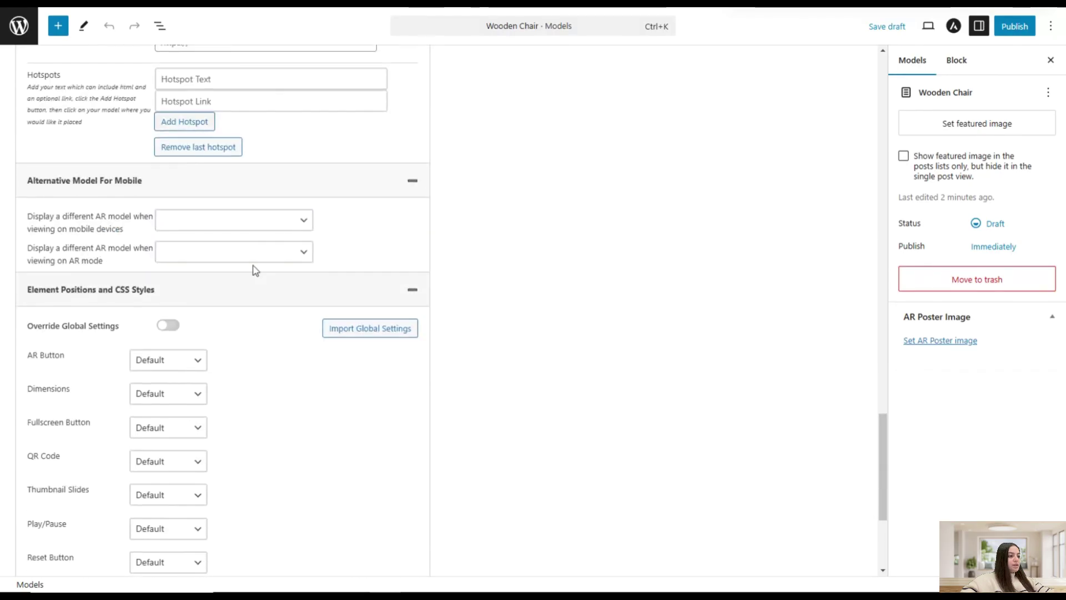
scroll(56, 500, down, 1)
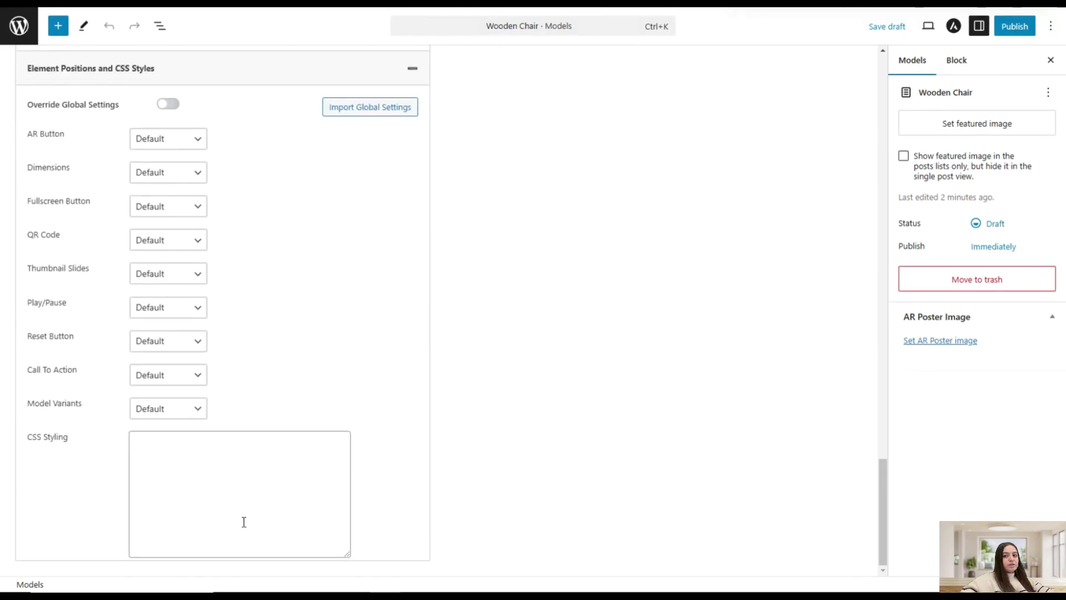
scroll(336, 499, up, 15)
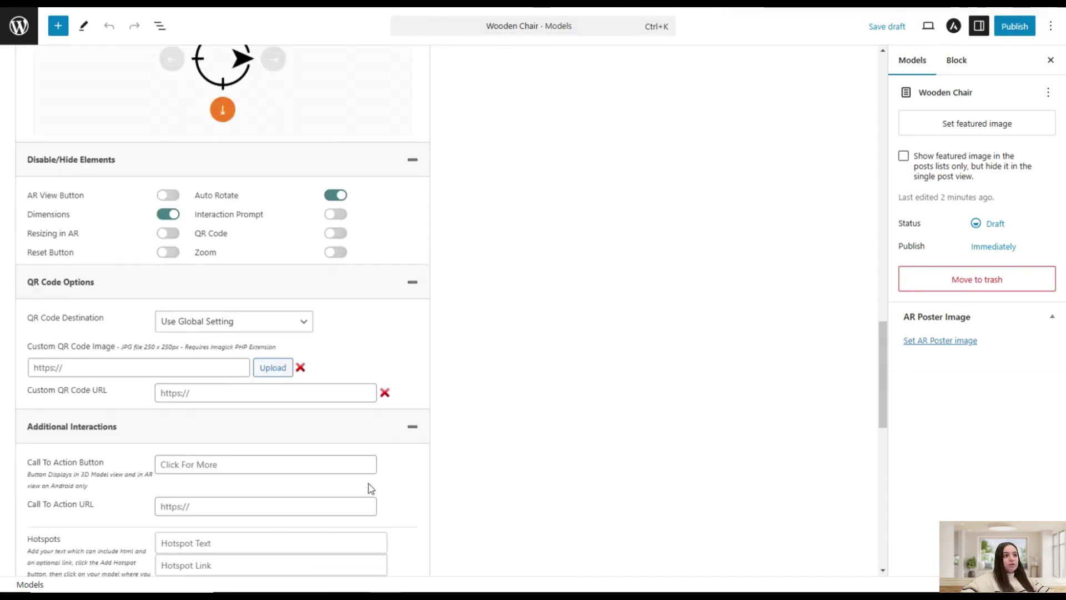
scroll(395, 471, up, 10)
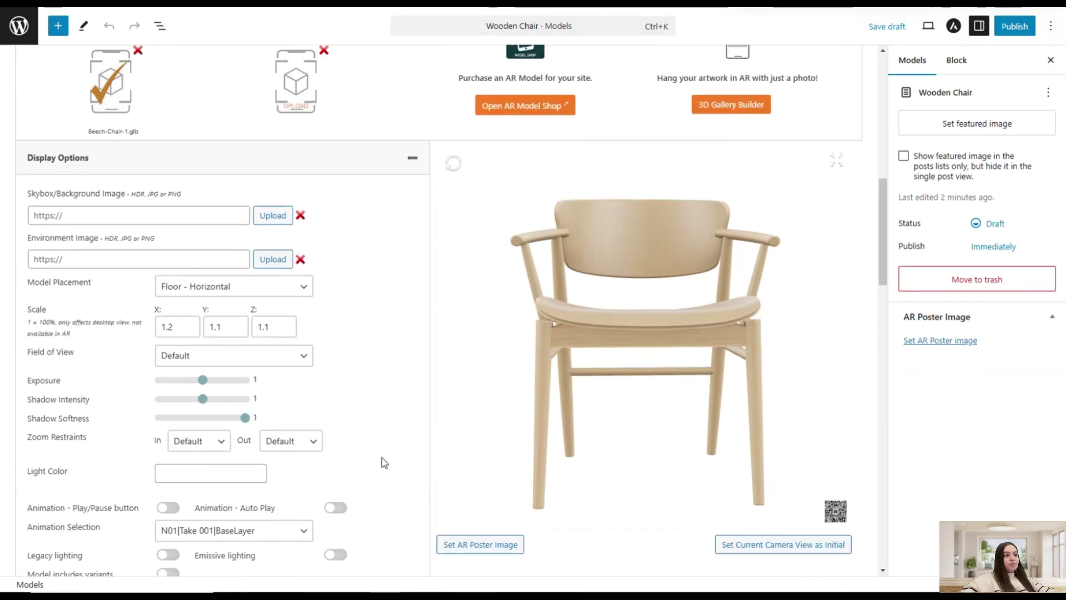
Rotate the Wooden Chair preview to see its left side, its other side, then the front
drag(589, 383, 630, 380)
drag(702, 330, 548, 307)
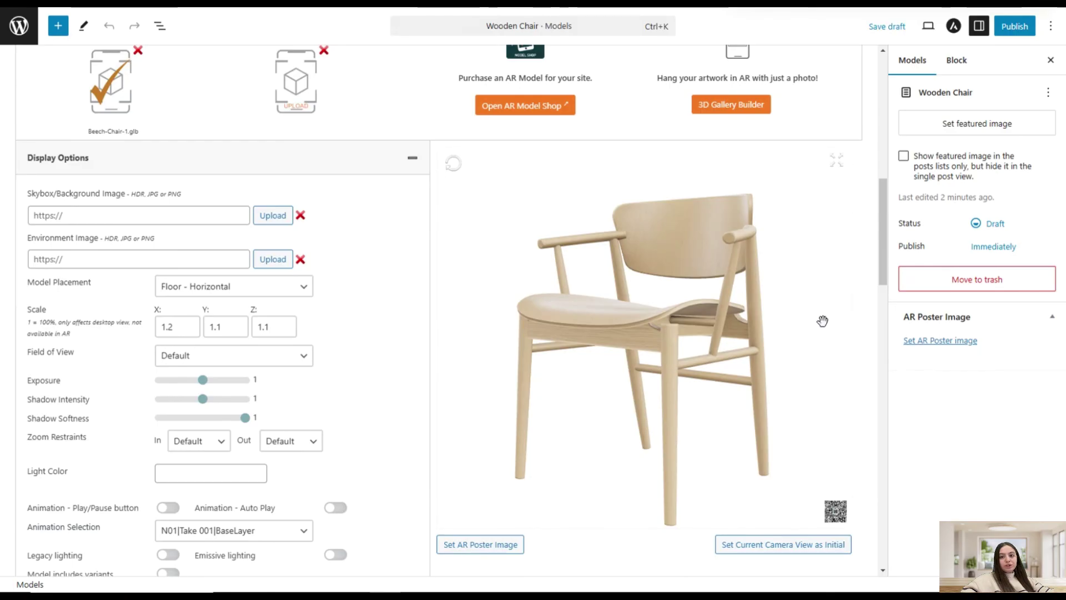
mouse_move(660, 353)
mouse_down()
mouse_move(633, 348)
mouse_move(668, 346)
mouse_up()
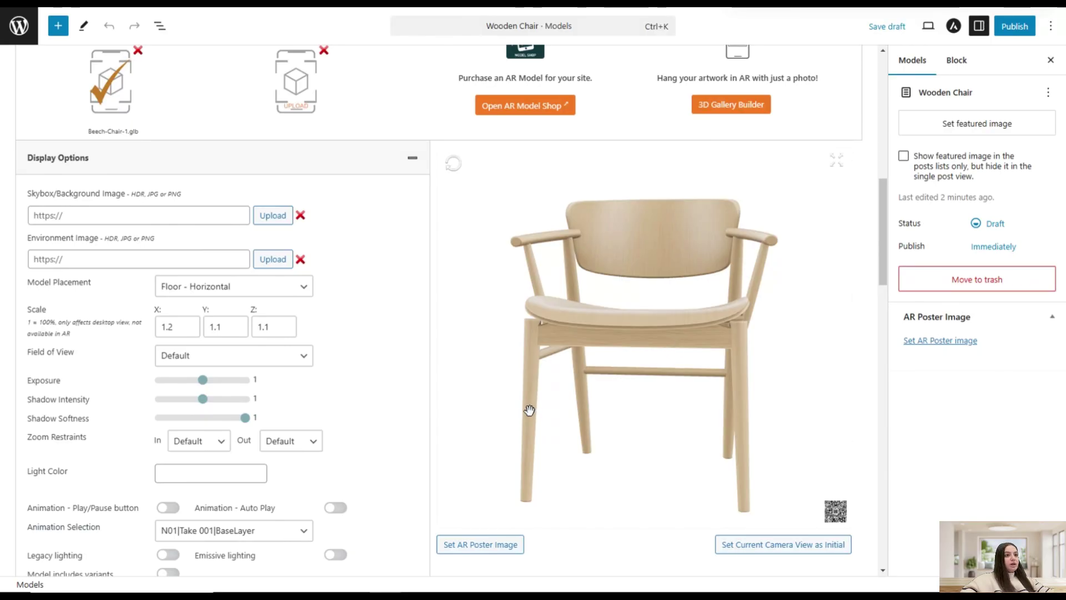
Zoom the preview in and out, then return to the AR for WordPress header with shortcode [ar-display id=3111]
scroll(366, 423, down, 3)
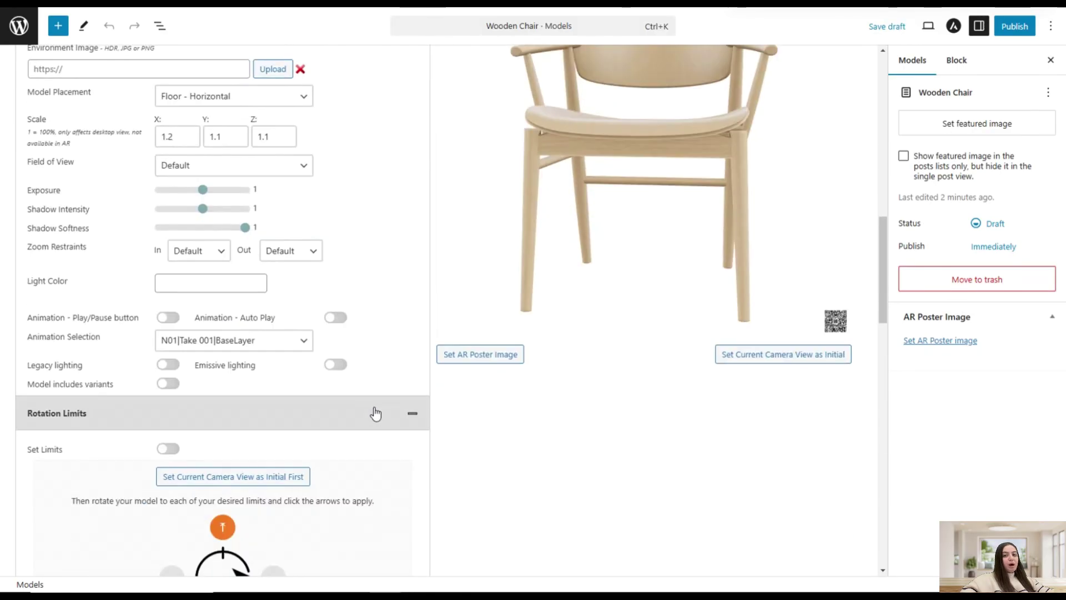
scroll(422, 413, up, 3)
scroll(478, 423, up, 5)
scroll(479, 426, down, 5)
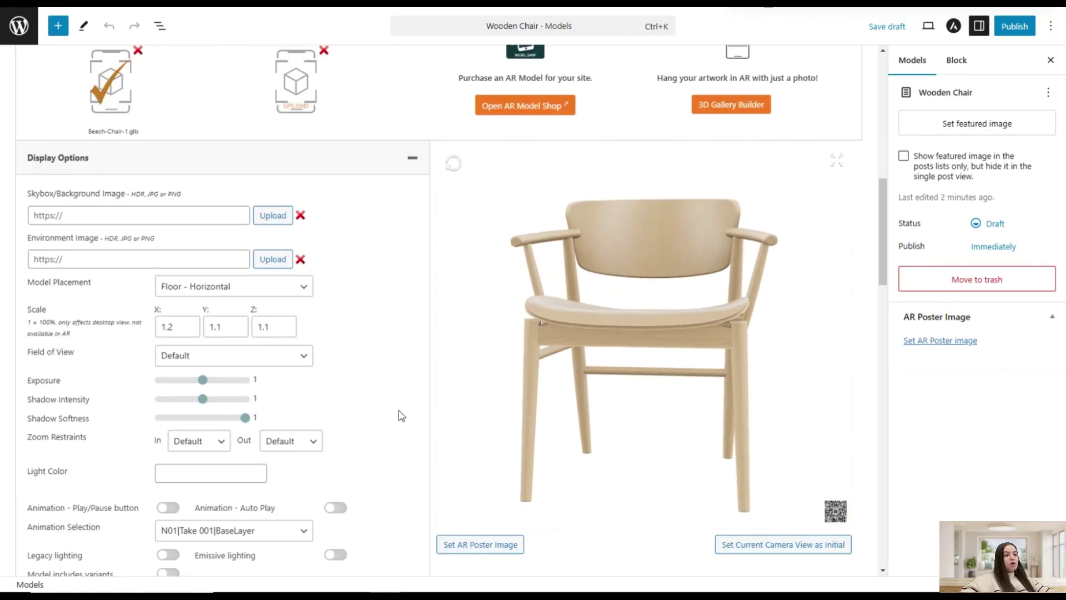
scroll(401, 415, up, 6)
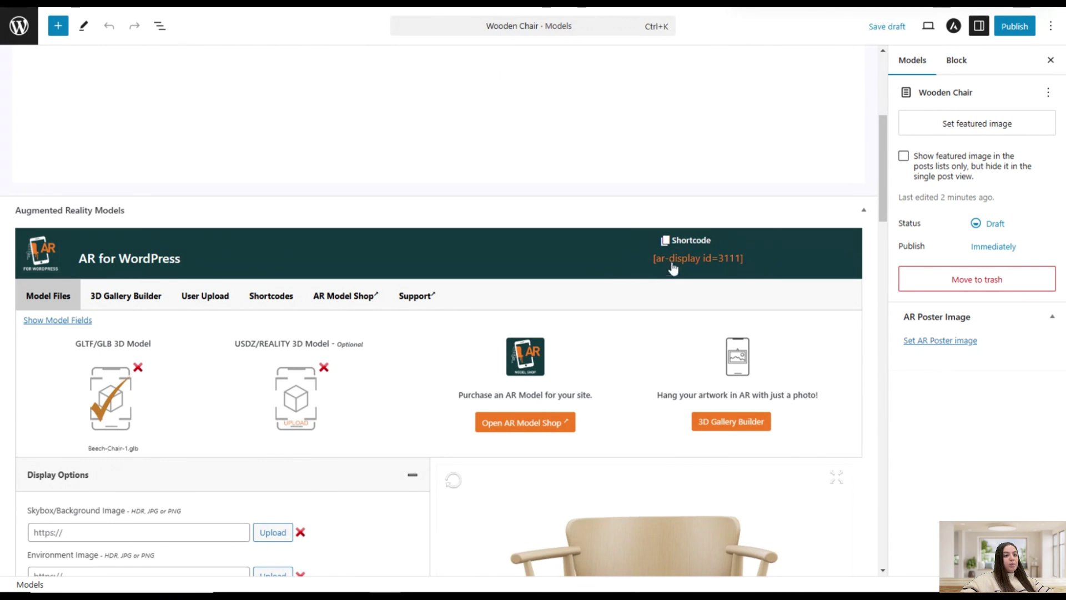
Paste the shortcode [ar-display id=3111] into the body under the Wooden Chair title and begin publishing
click(672, 261)
key(ctrl+c)
scroll(435, 329, up, 6)
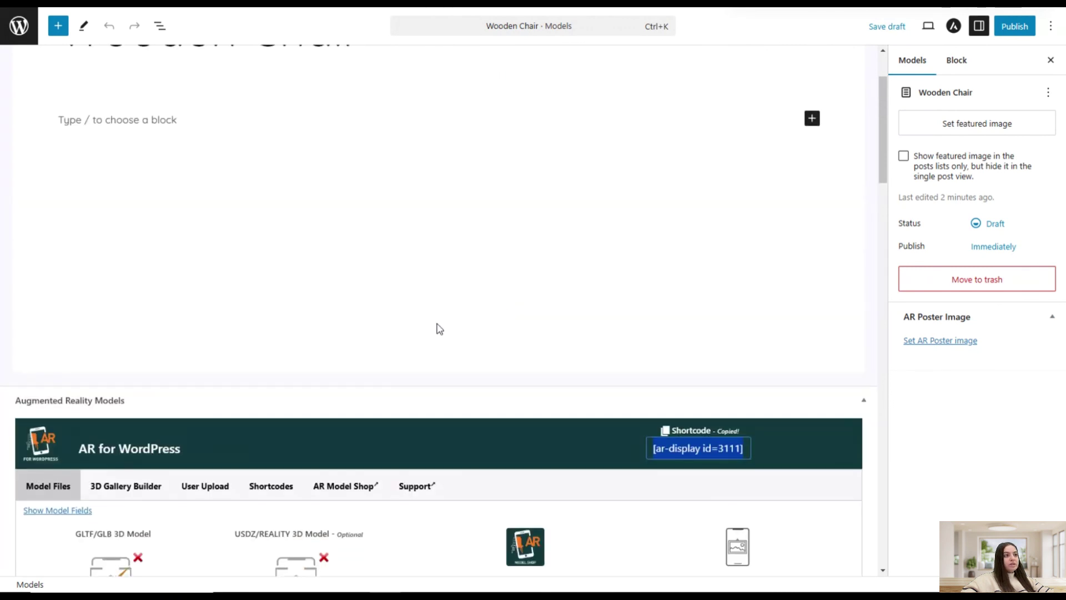
click(175, 230)
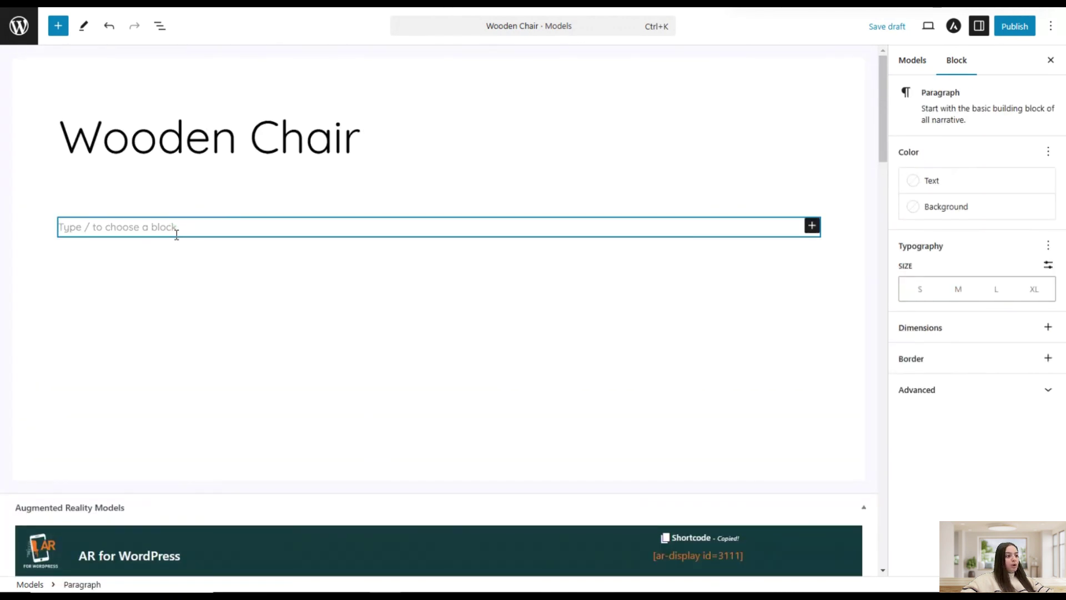
key(ctrl+v)
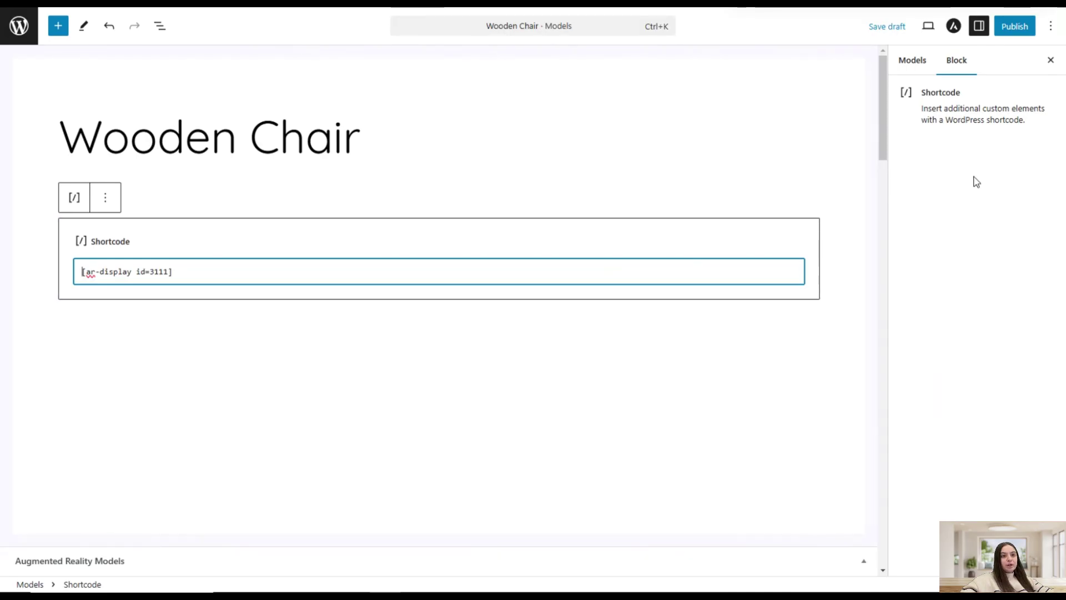
click(1015, 26)
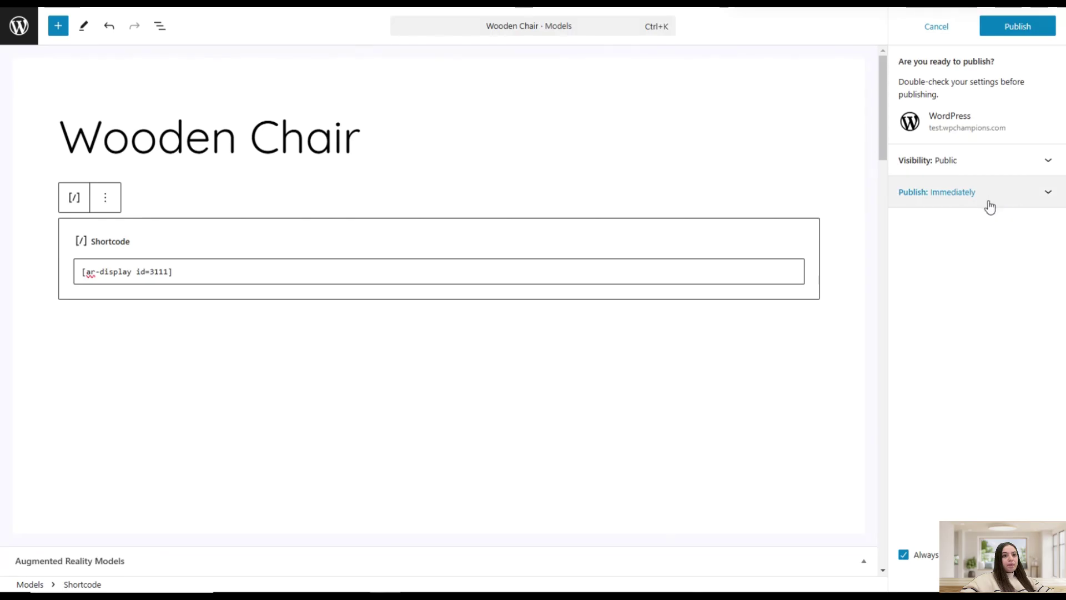
Confirm publishing the Wooden Chair and view its live model page
click(1008, 29)
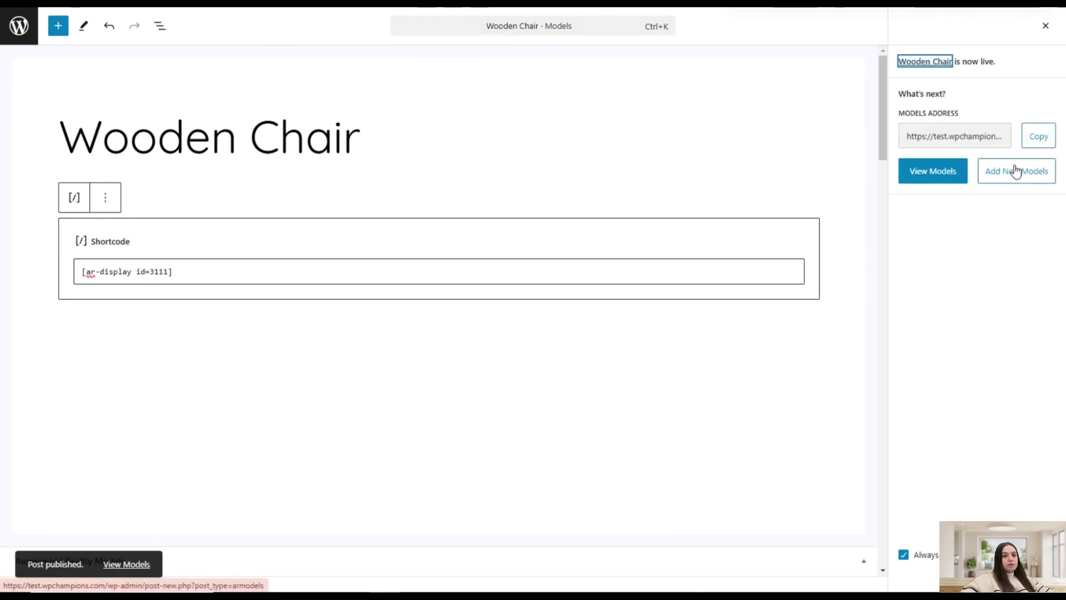
click(937, 175)
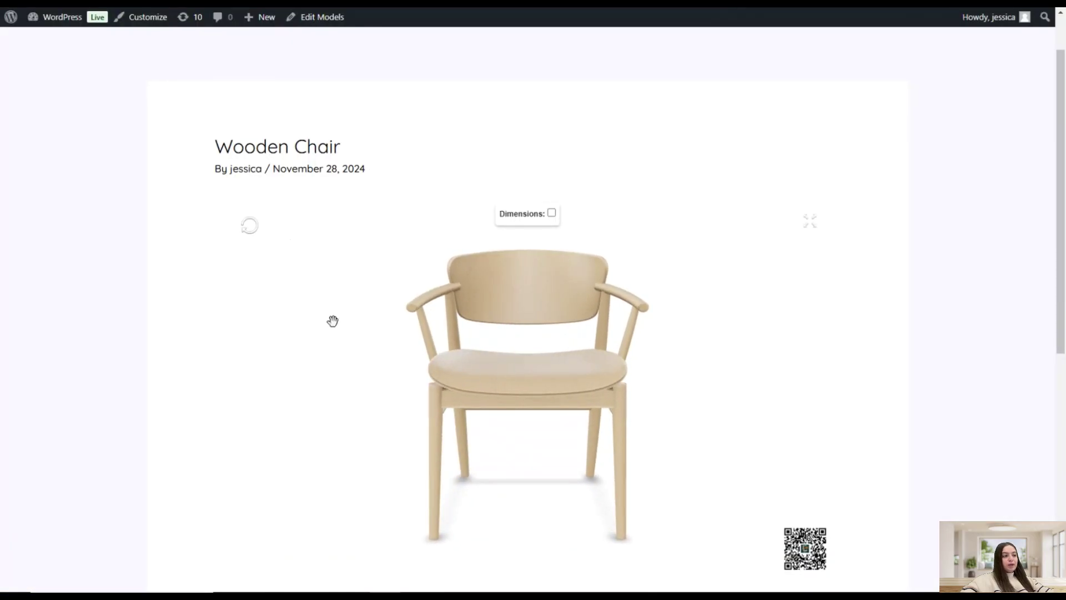
drag(578, 293, 576, 359)
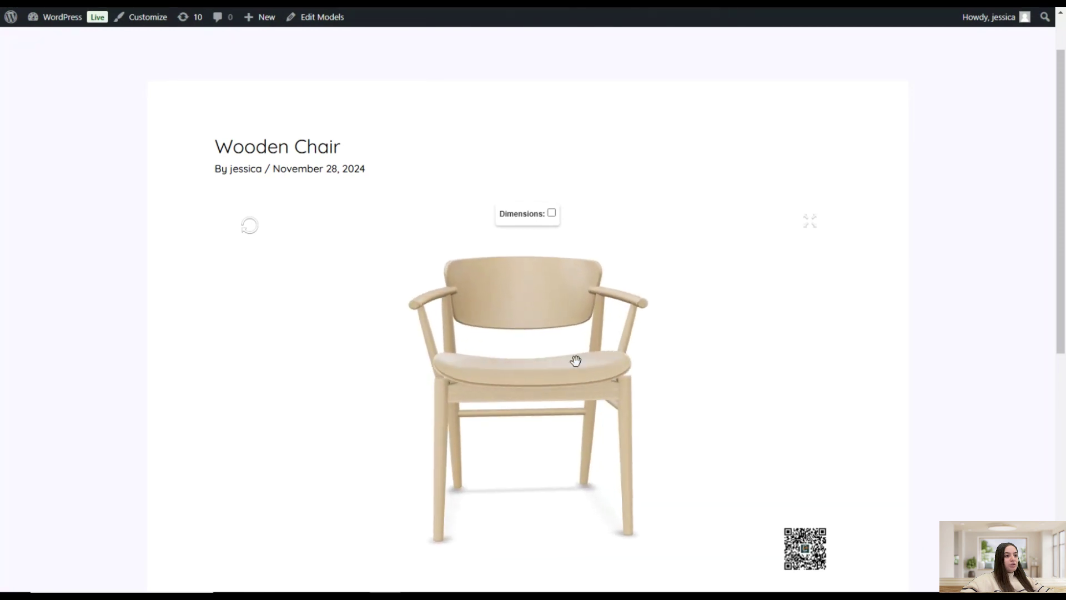
click(552, 213)
scroll(559, 238, up, 2)
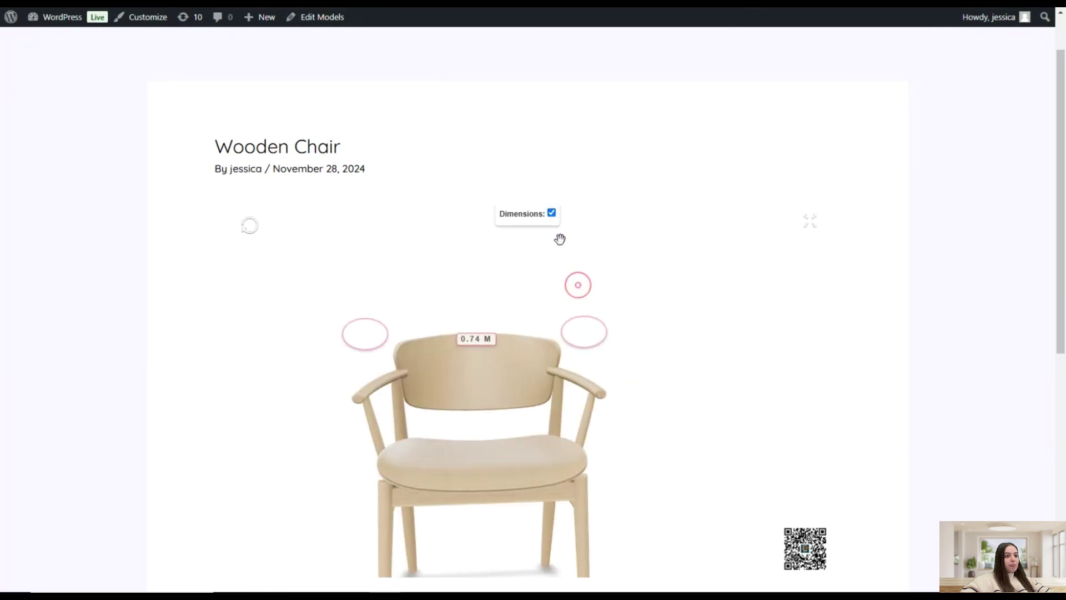
drag(549, 413, 514, 383)
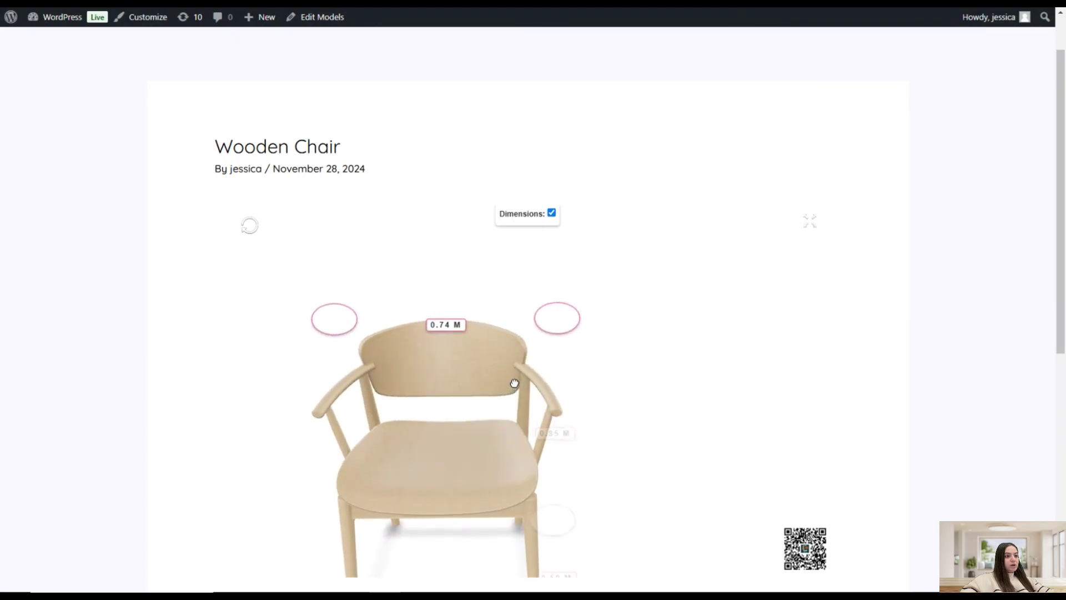
click(551, 213)
drag(450, 445, 532, 402)
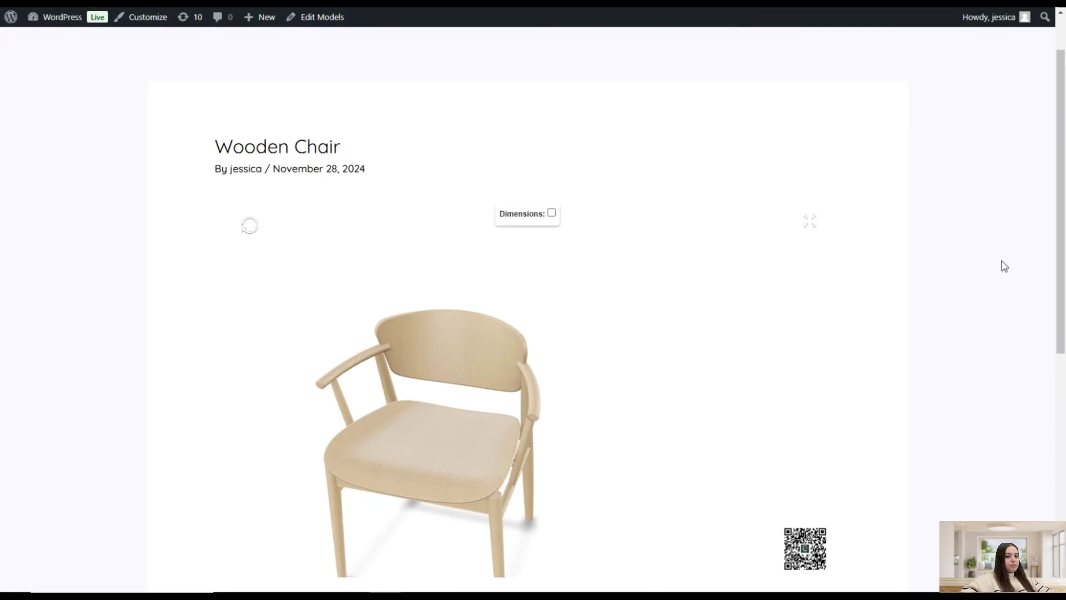
scroll(1005, 266, down, 1)
drag(409, 418, 456, 412)
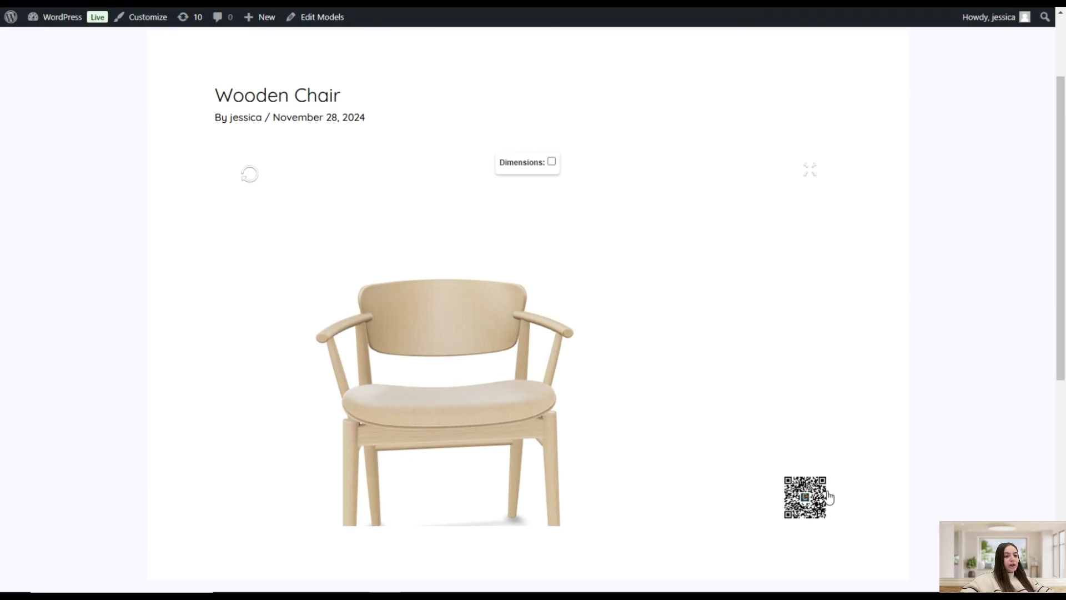
Enlarge the QR code on the live Wooden Chair page
mouse_move(810, 516)
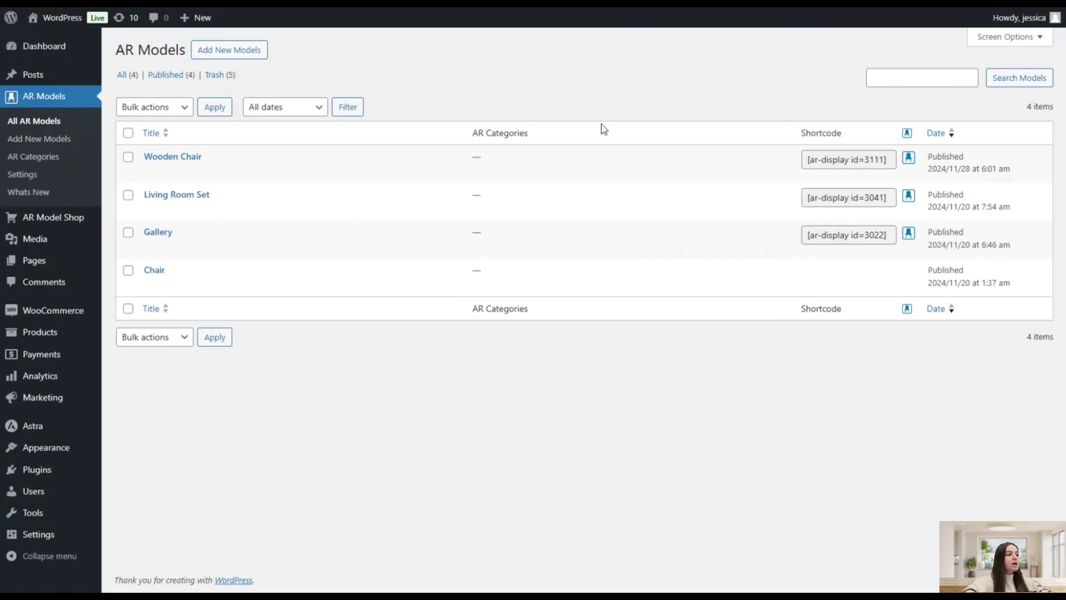
Add a new AR model, replace the Auto Draft title with 'Wall Design', and scroll to its panel
click(39, 139)
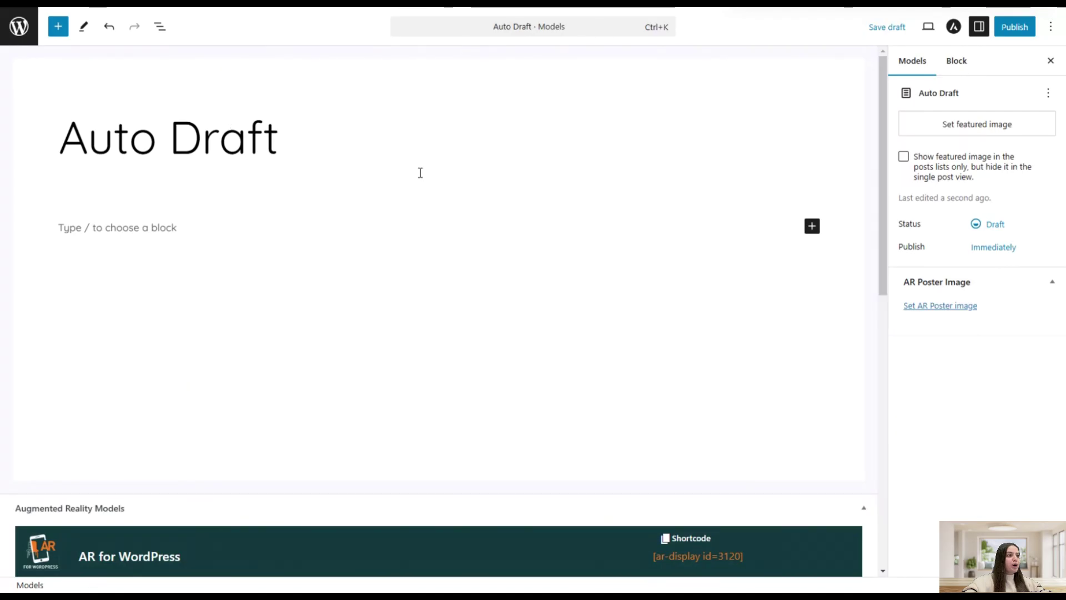
key(ctrl+z)
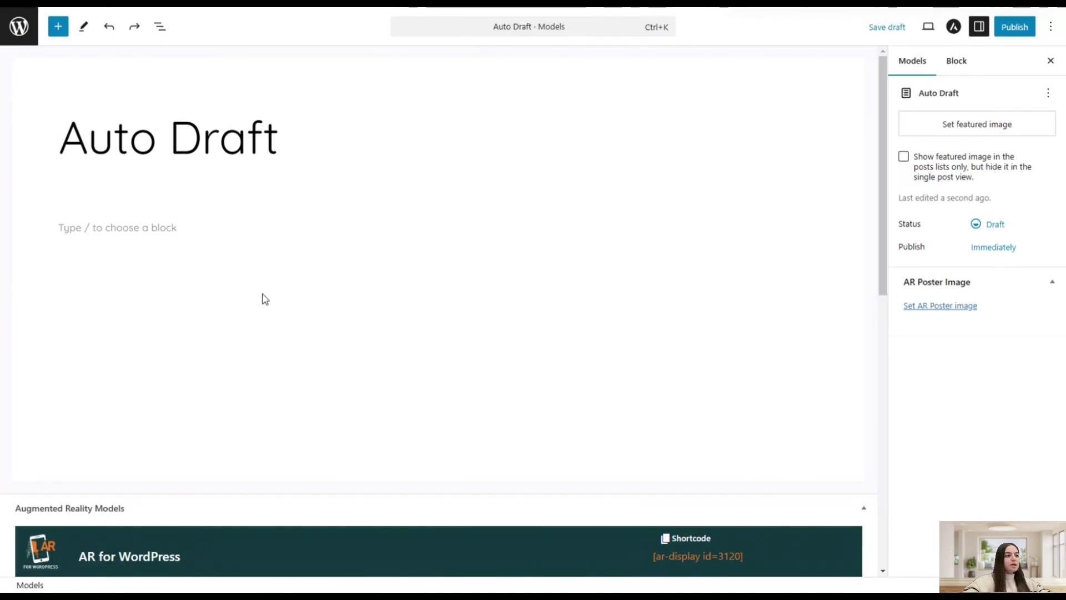
triple_click(153, 128)
text(W)
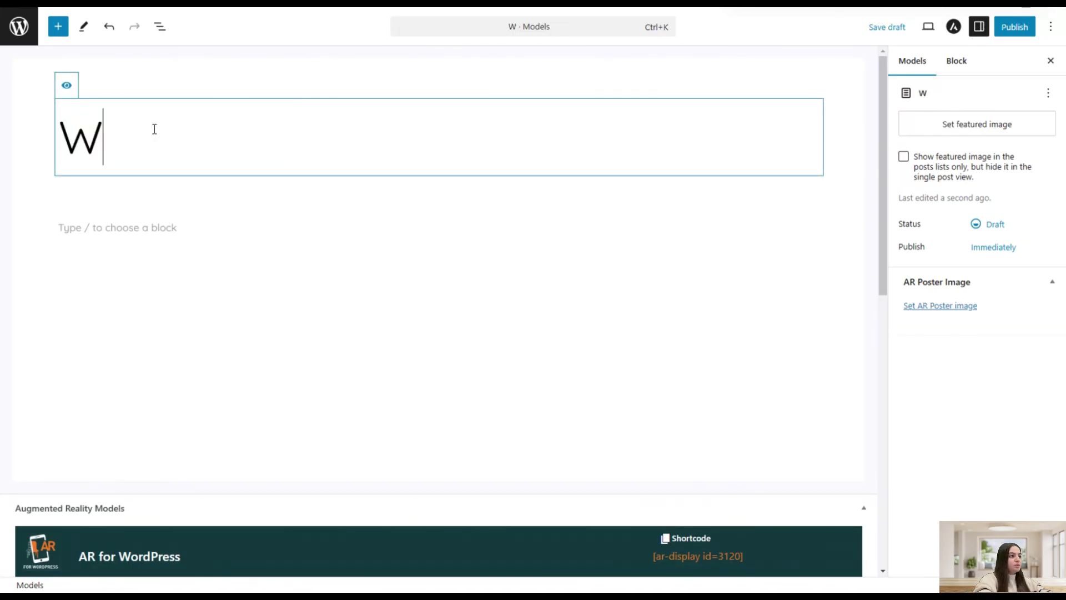
text(all Design)
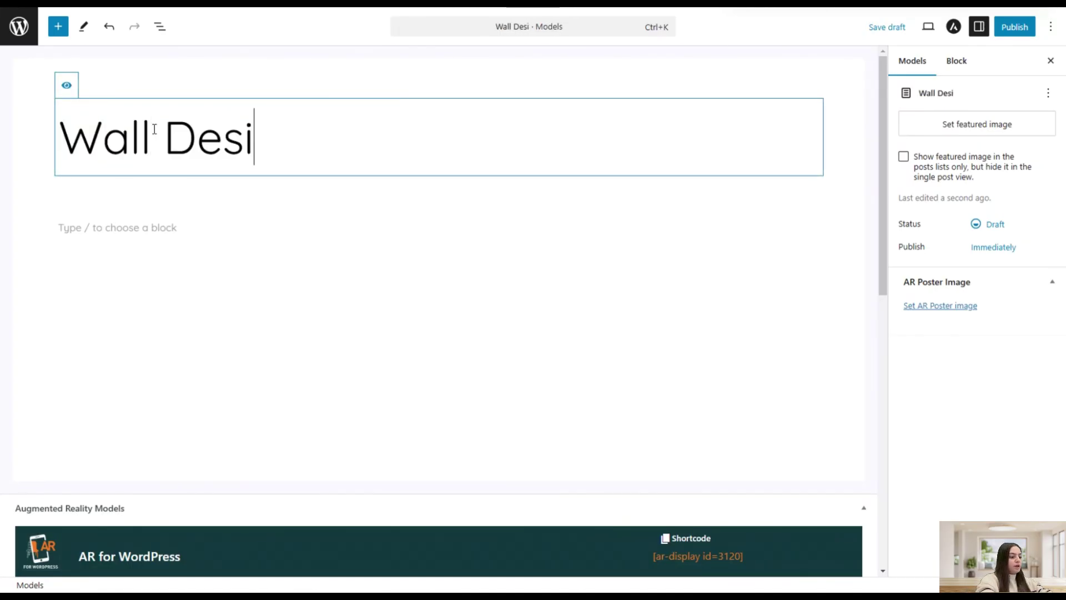
click(213, 256)
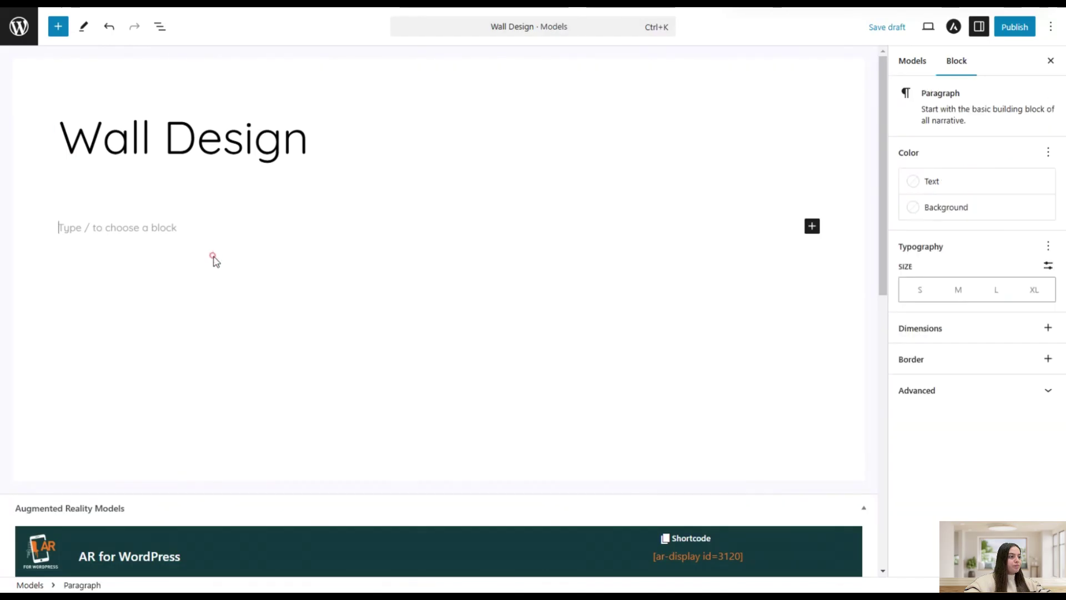
scroll(216, 262, down, 7)
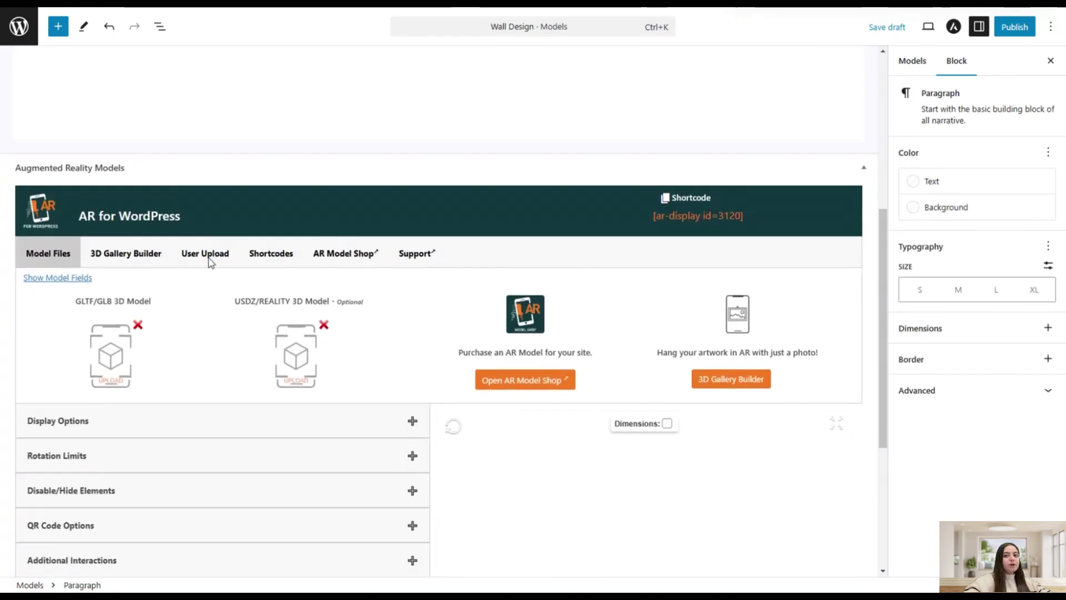